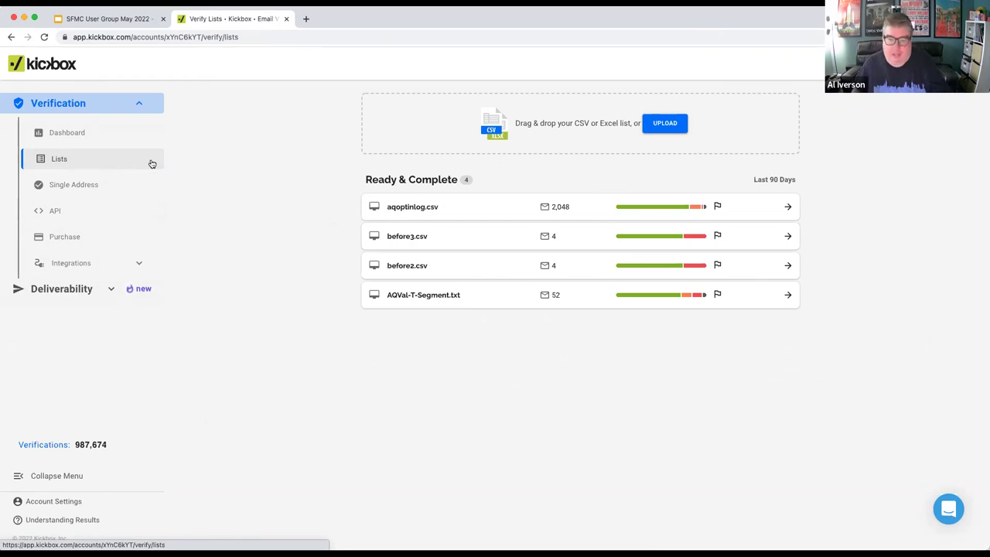
- Open the verification details of aqoptinlog.csv and review its result breakdown and average Sendex score
click(781, 208)
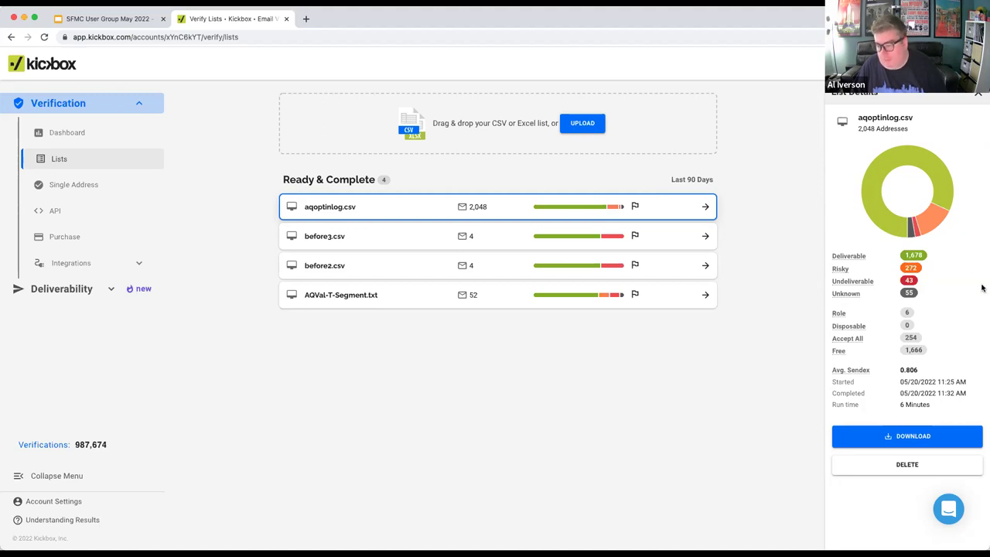
drag(920, 376, 946, 373)
click(904, 370)
click(946, 372)
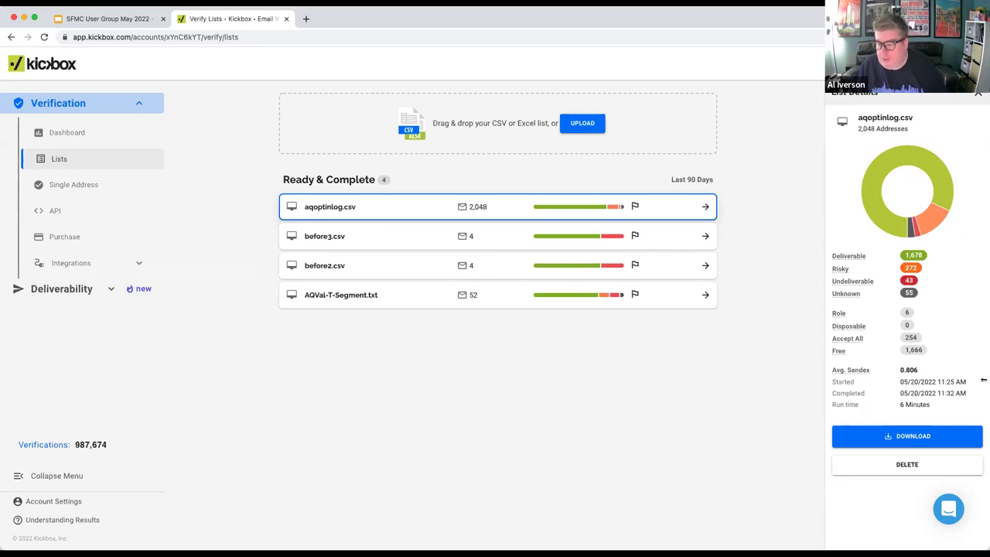
mouse_move(839, 275)
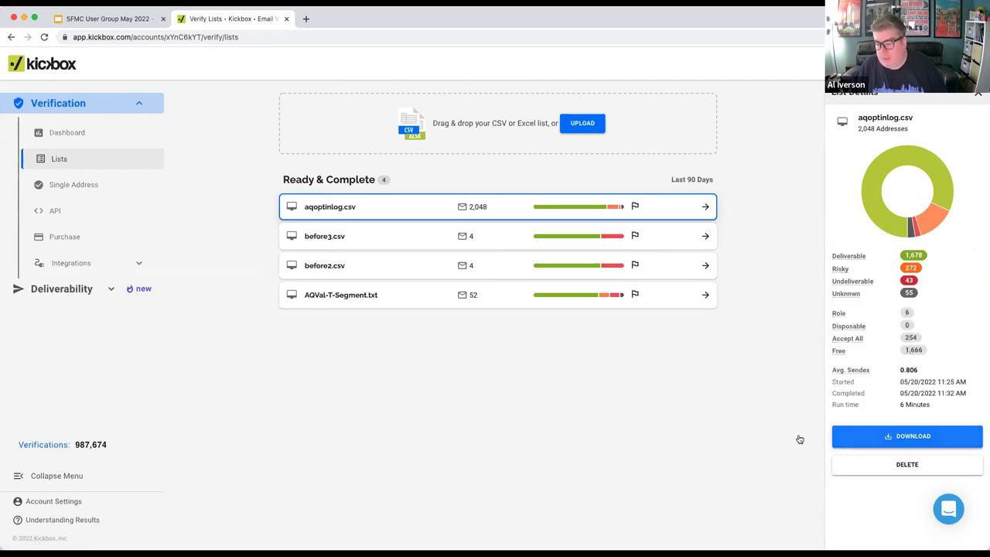
- Review the Guaranteed, Marketer's Choice and All download options for aqoptinlog.csv, and close them without downloading
click(914, 437)
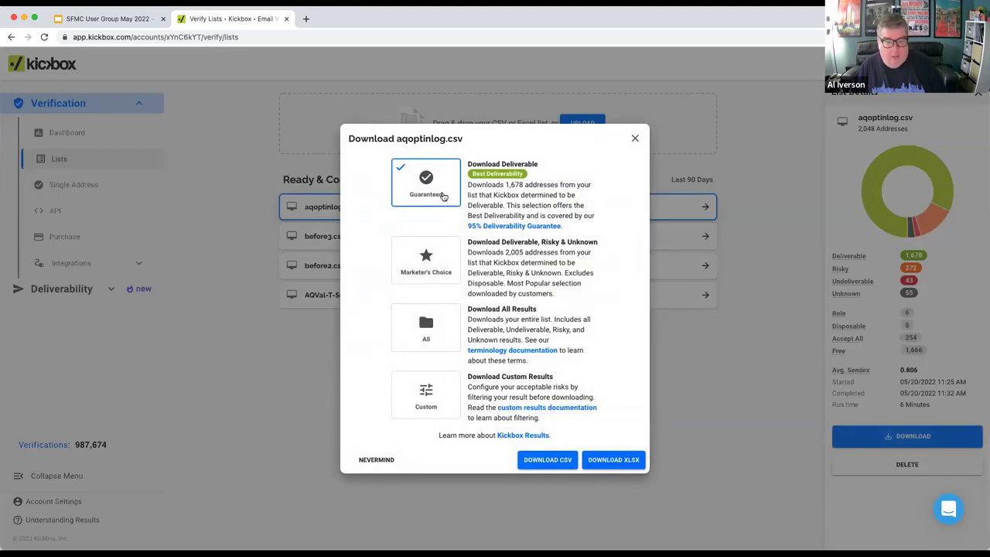
click(433, 266)
click(424, 341)
click(426, 179)
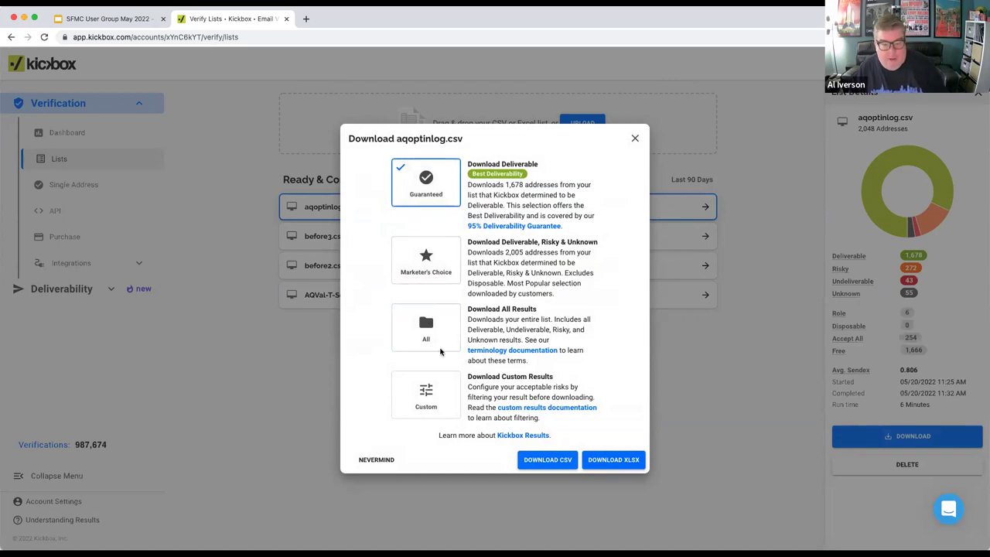
click(635, 139)
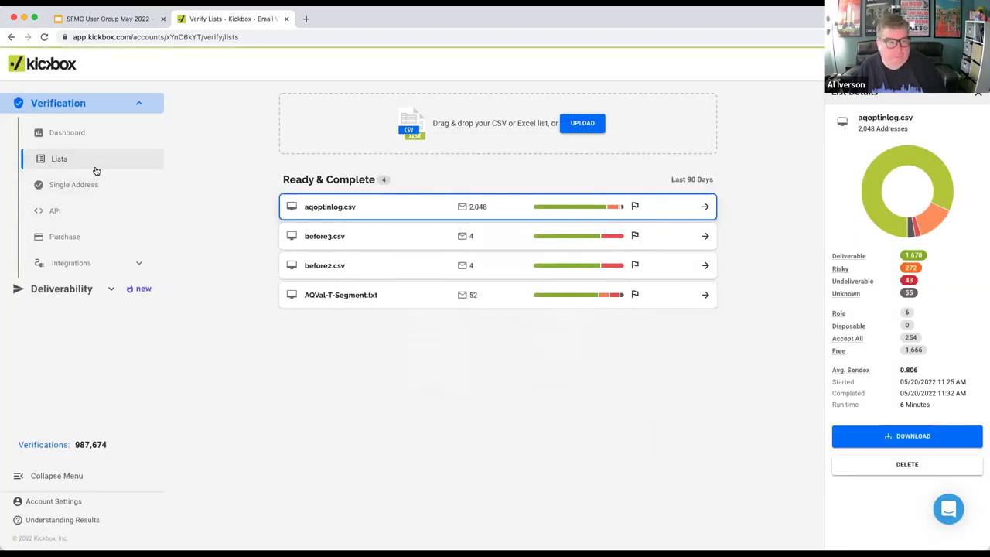
- Examine the Curl example request and response in the verification API's Getting Started guide, including the did_you_mean field
click(83, 212)
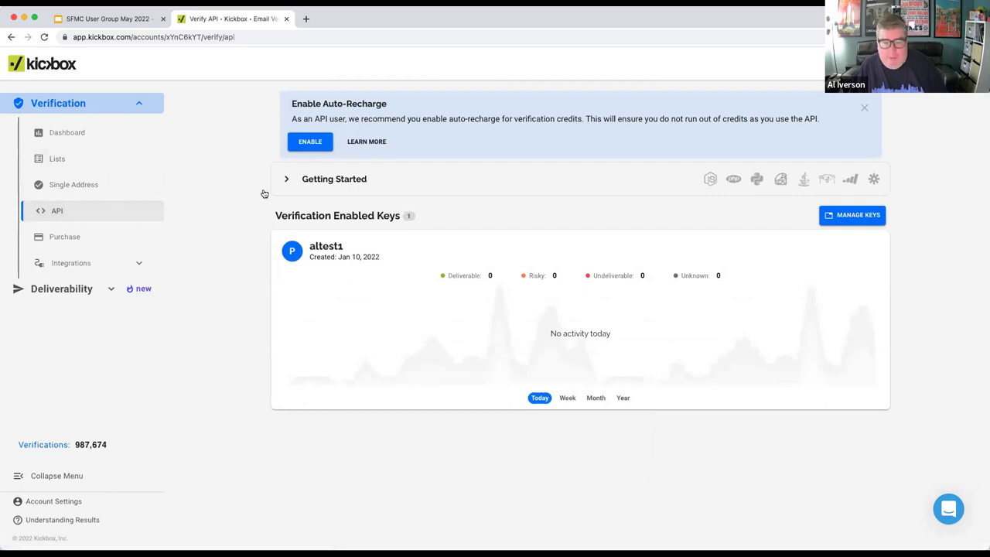
click(285, 181)
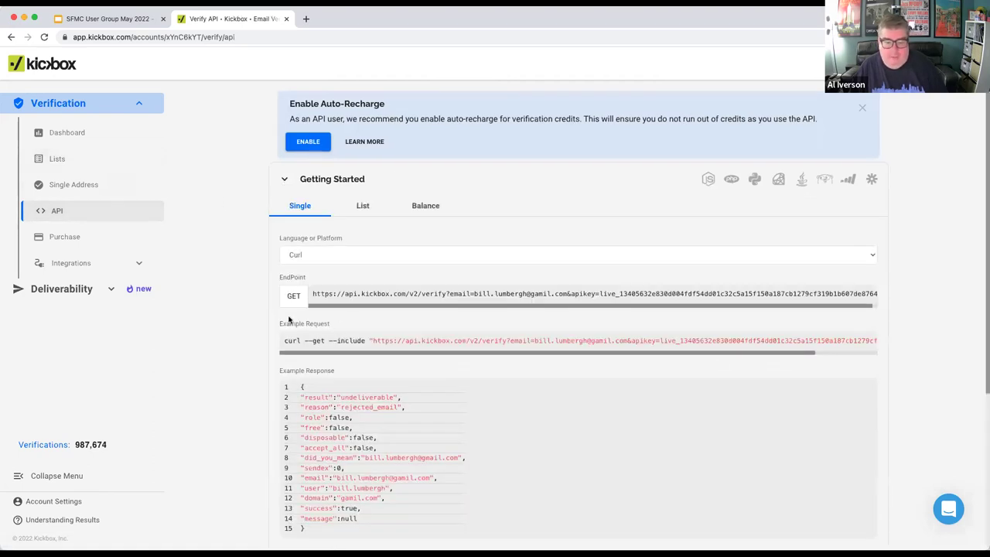
drag(285, 342, 903, 349)
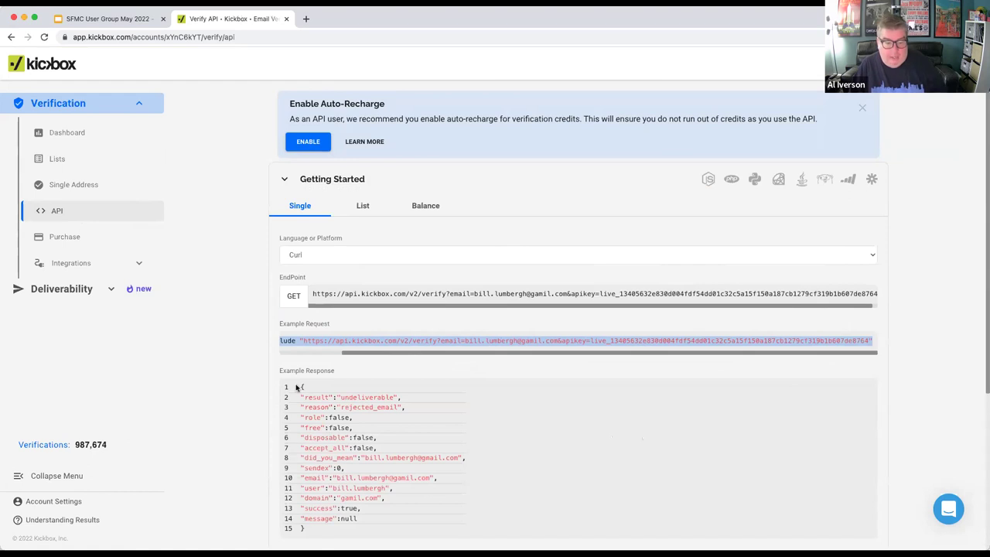
drag(301, 382, 349, 532)
click(336, 457)
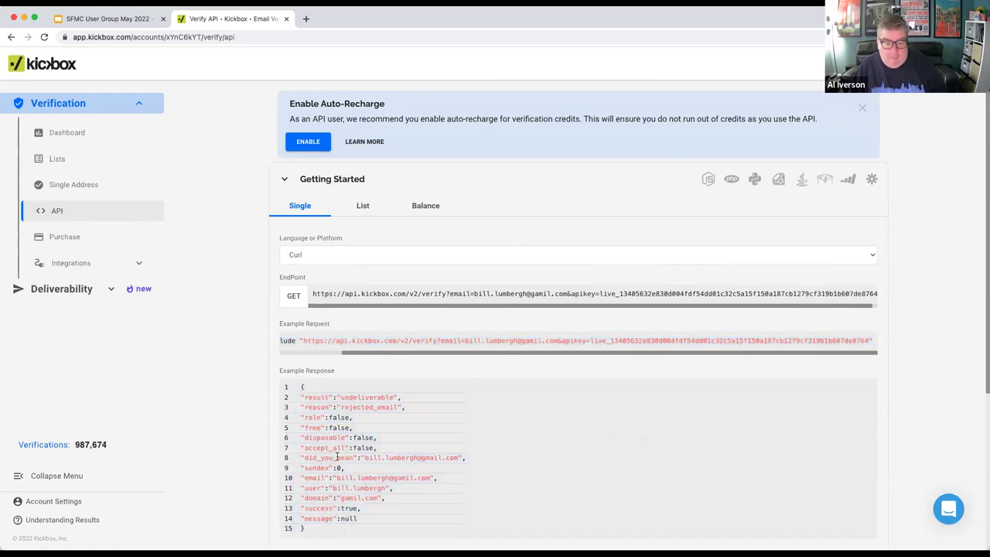
drag(304, 457, 352, 460)
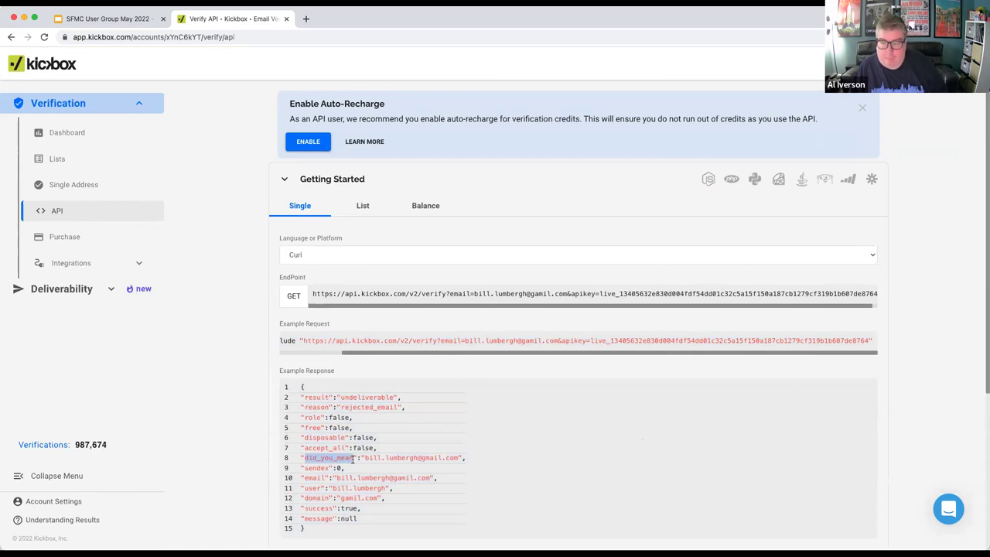
drag(353, 459, 307, 459)
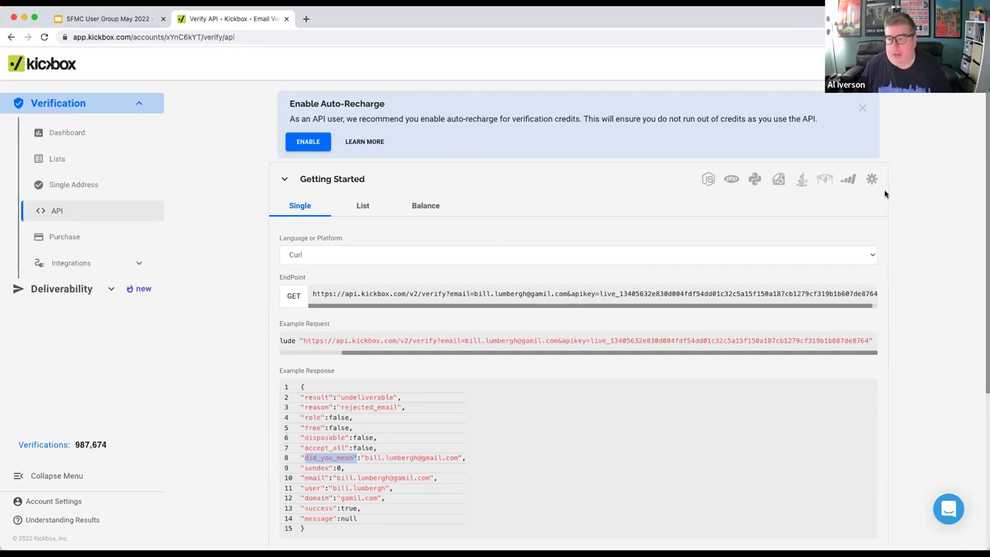
- Dismiss the Enable Auto-Recharge notice and return the example request to its beginning
click(862, 108)
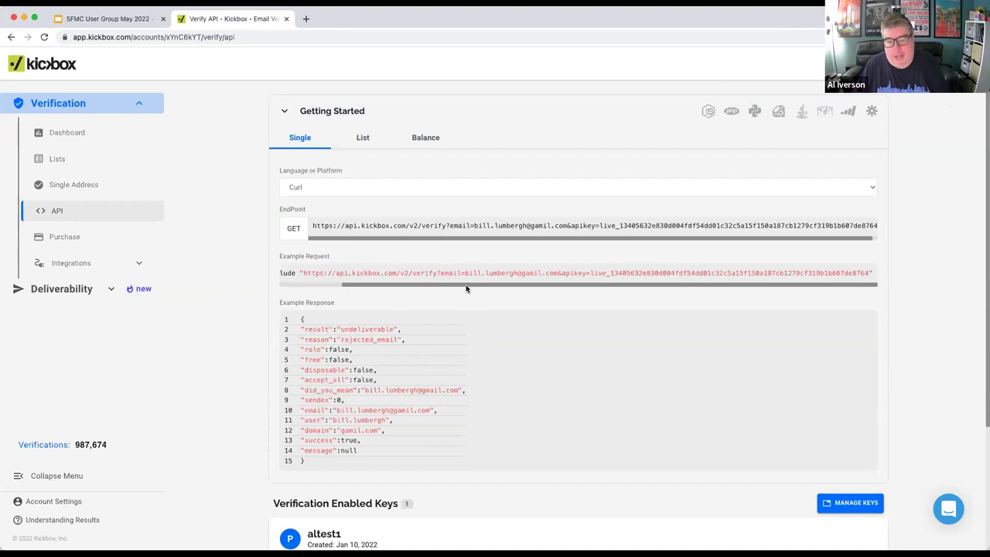
scroll(310, 288, left, 3)
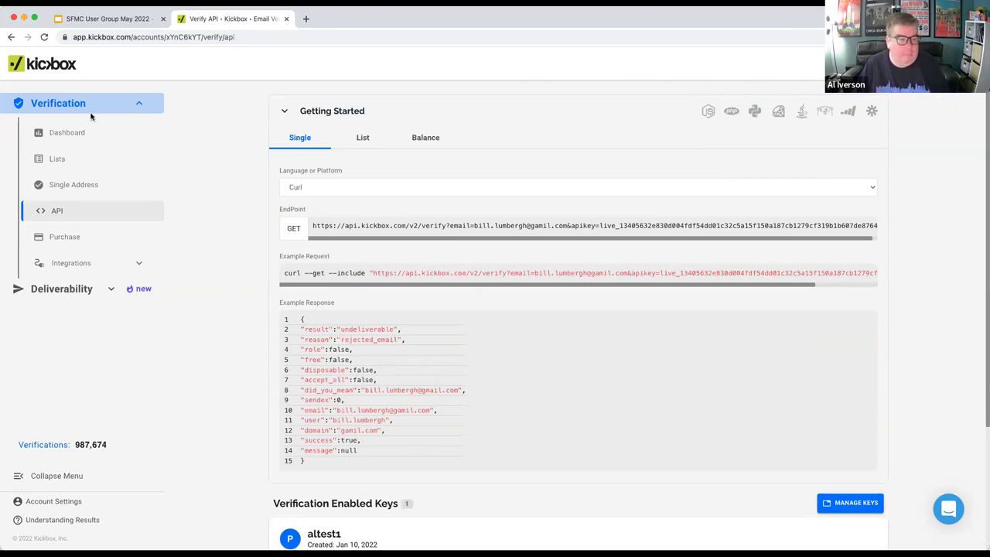
- Expand the Deliverability tools and open the Inbox Placement campaigns overview
click(111, 289)
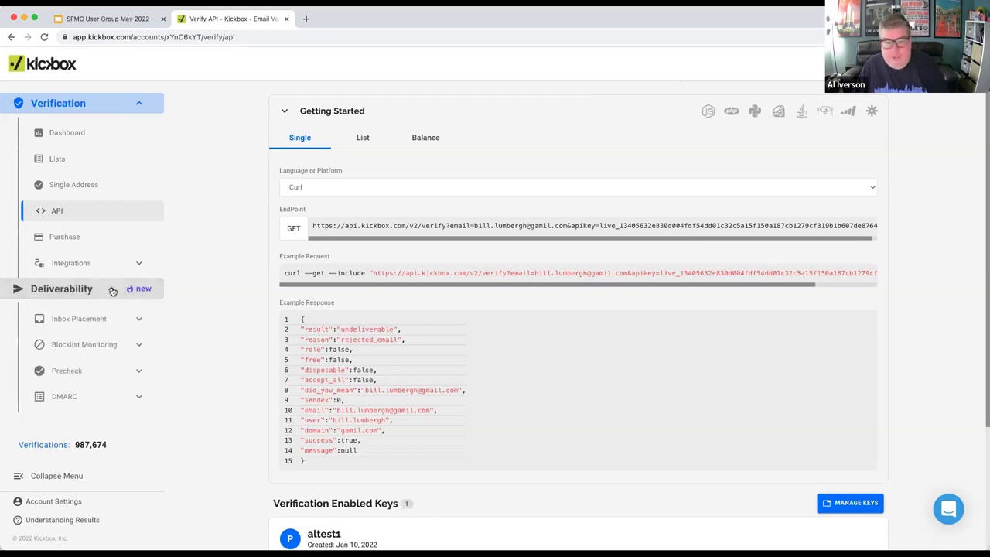
click(140, 397)
click(142, 322)
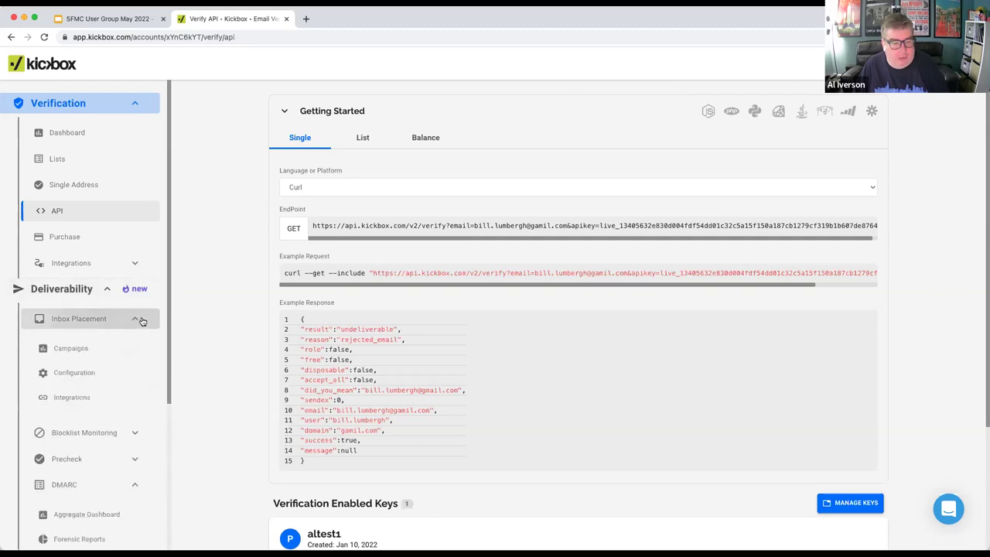
click(80, 349)
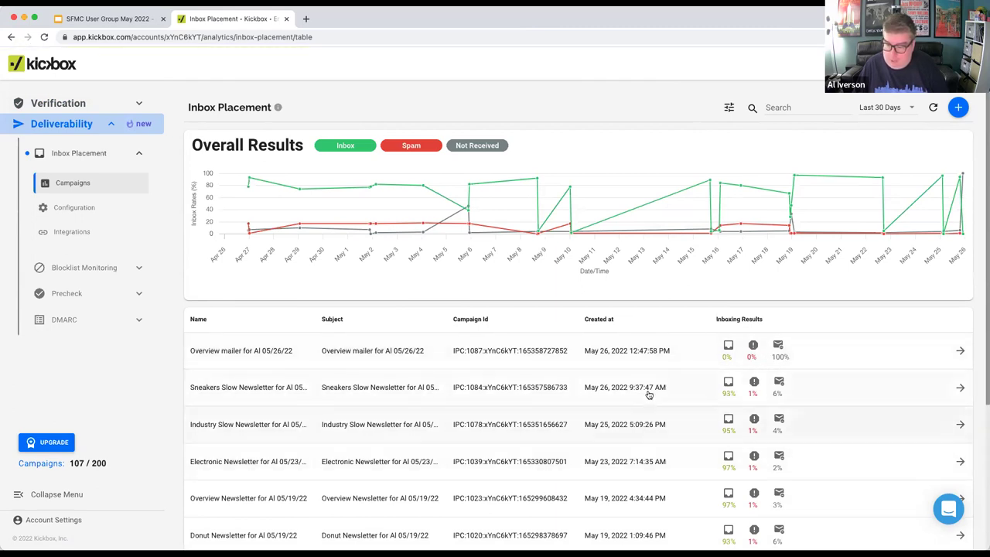
- Open the Donut Newsletter report dated 05/17/22 and review its placement chart, infrastructure checks and global provider results
scroll(685, 396, down, 5)
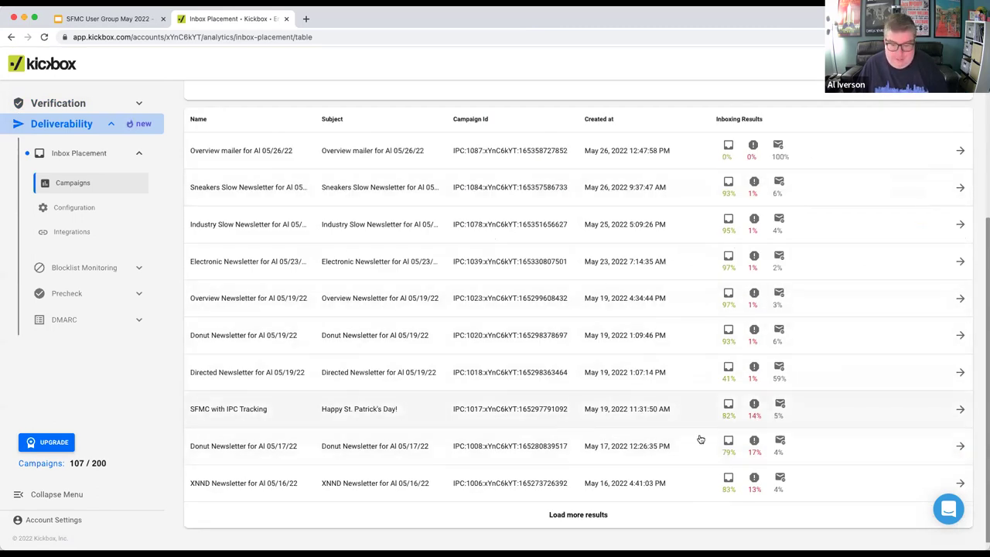
click(648, 451)
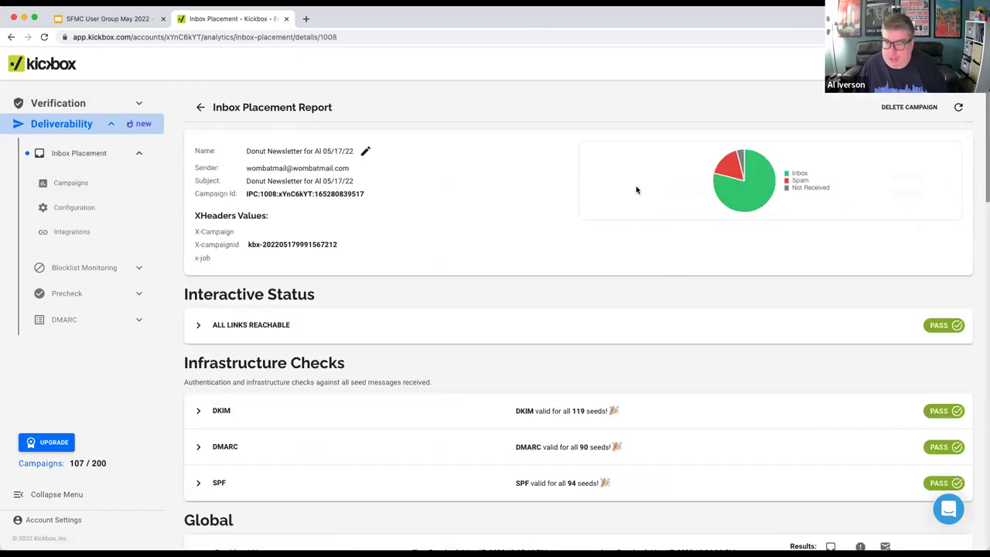
mouse_move(766, 196)
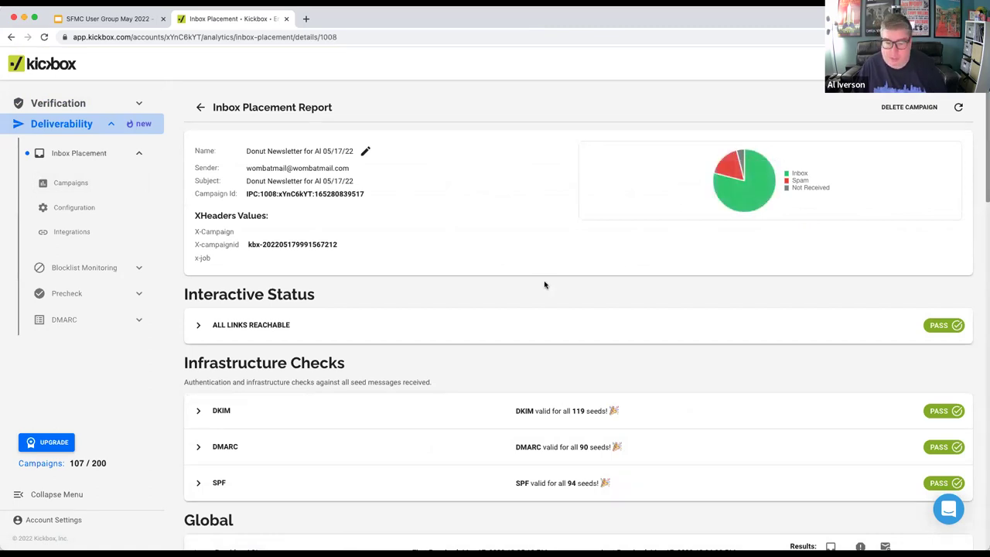
scroll(545, 285, down, 2)
scroll(544, 284, down, 5)
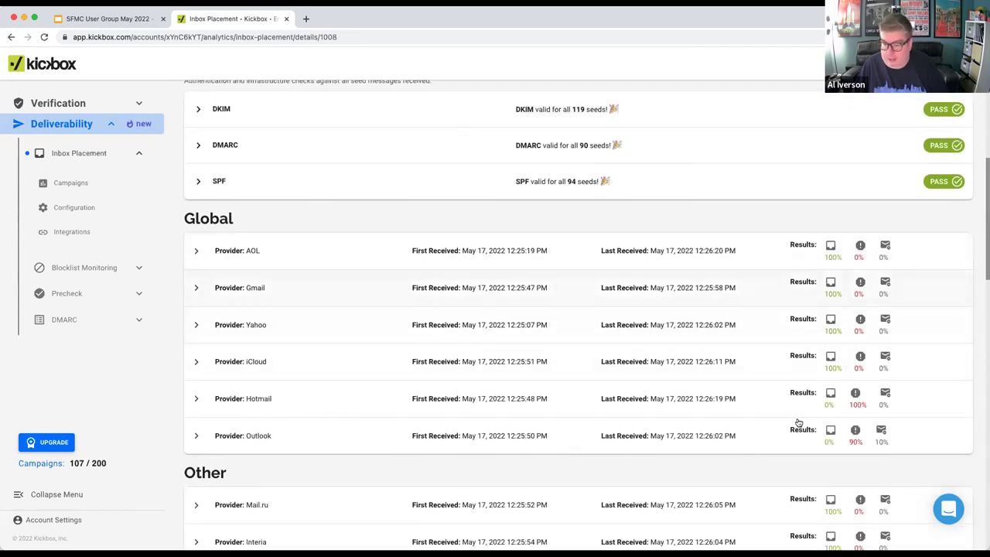
- Expand the Hotmail provider results and inspect the first seed's source IP and email address
click(199, 400)
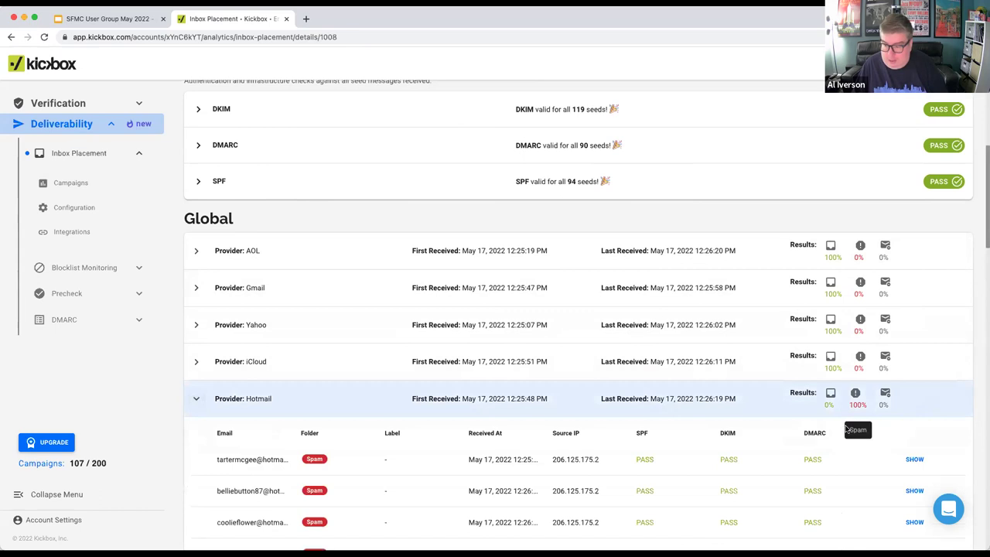
scroll(774, 422, down, 4)
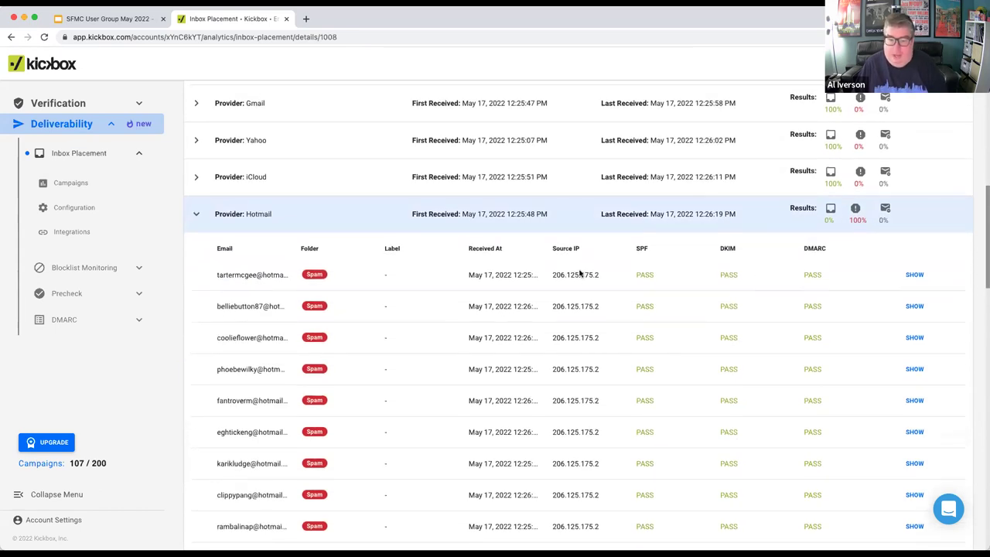
double_click(573, 275)
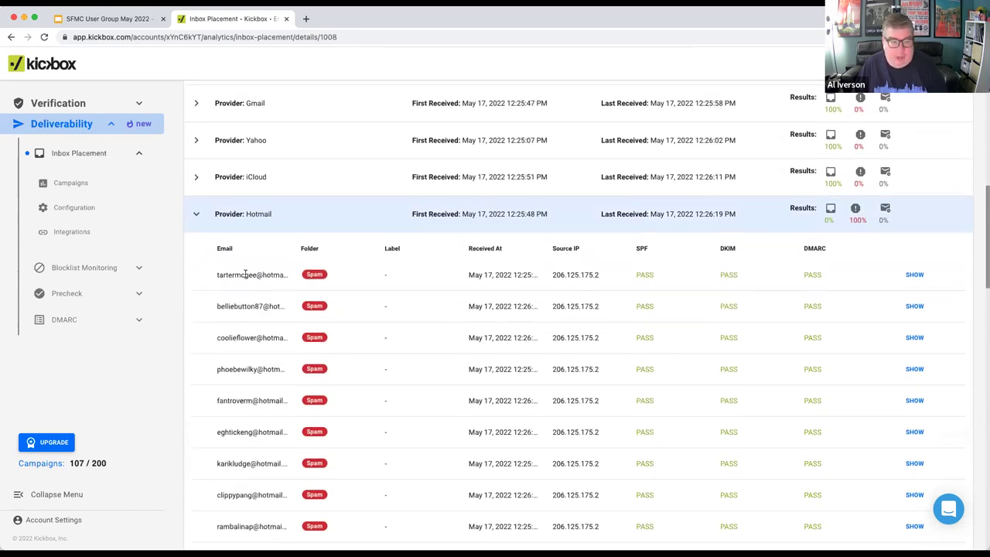
double_click(240, 274)
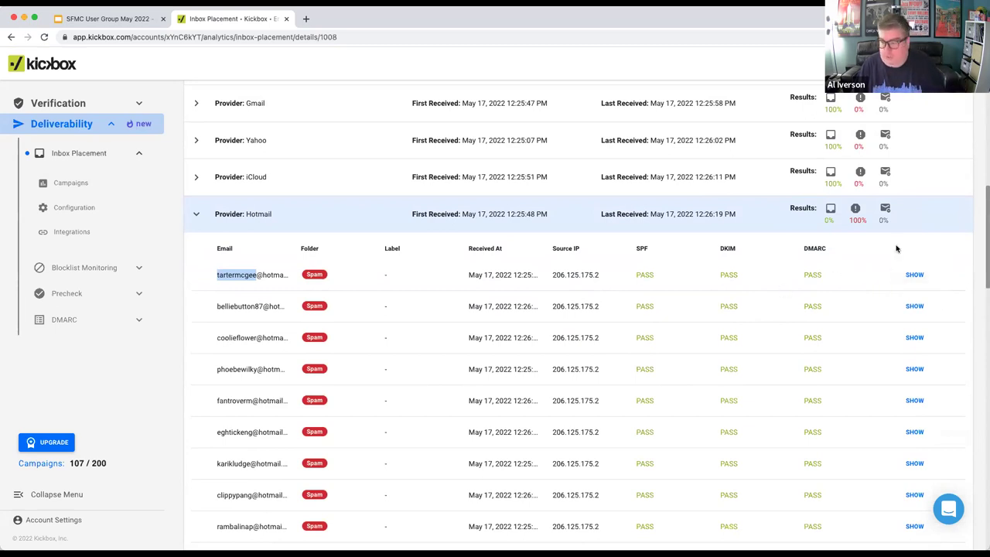
- Examine the inbox, spam and not-received results for Outlook and the providers in the Other section
scroll(285, 209, down, 2)
scroll(290, 207, down, 7)
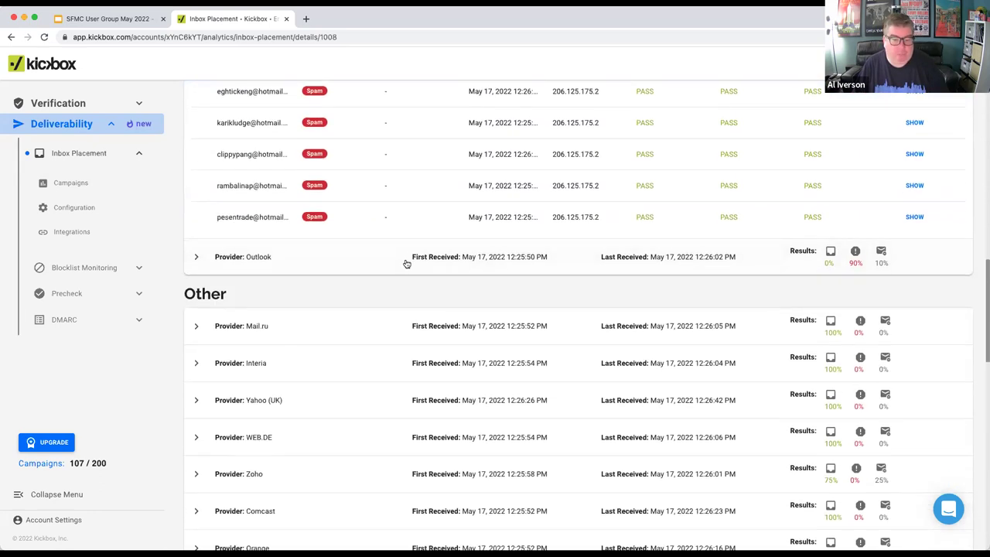
scroll(407, 262, down, 4)
scroll(410, 260, down, 7)
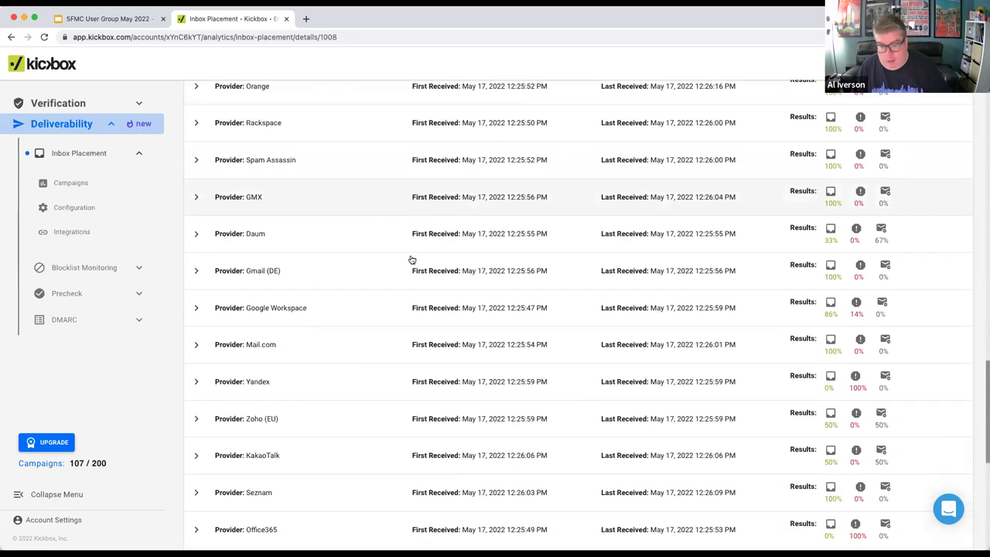
scroll(411, 261, down, 7)
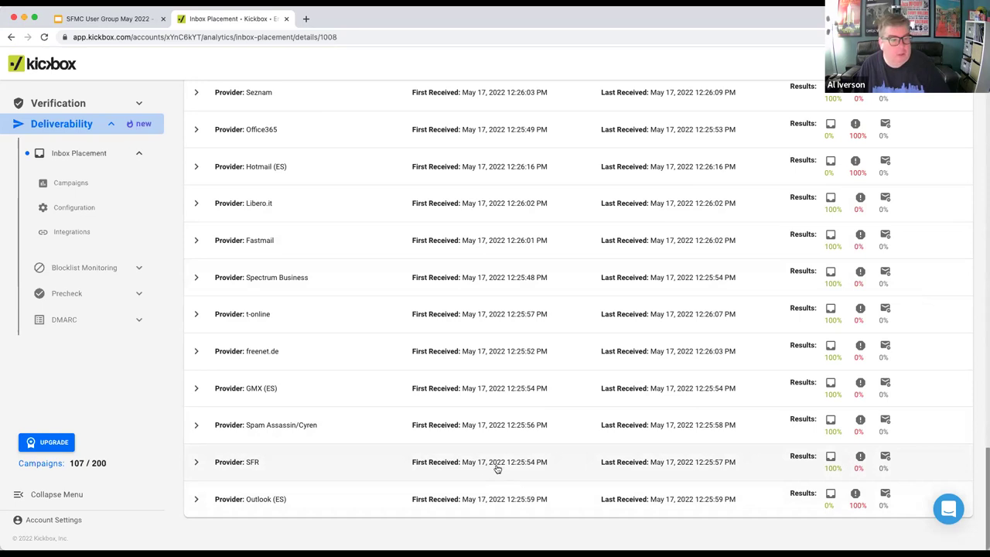
scroll(344, 333, up, 5)
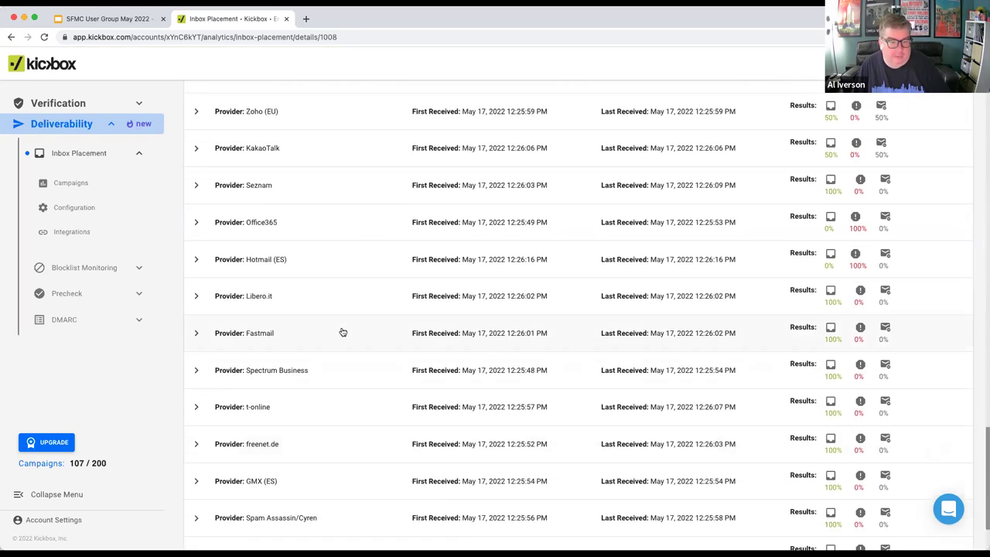
scroll(352, 333, up, 5)
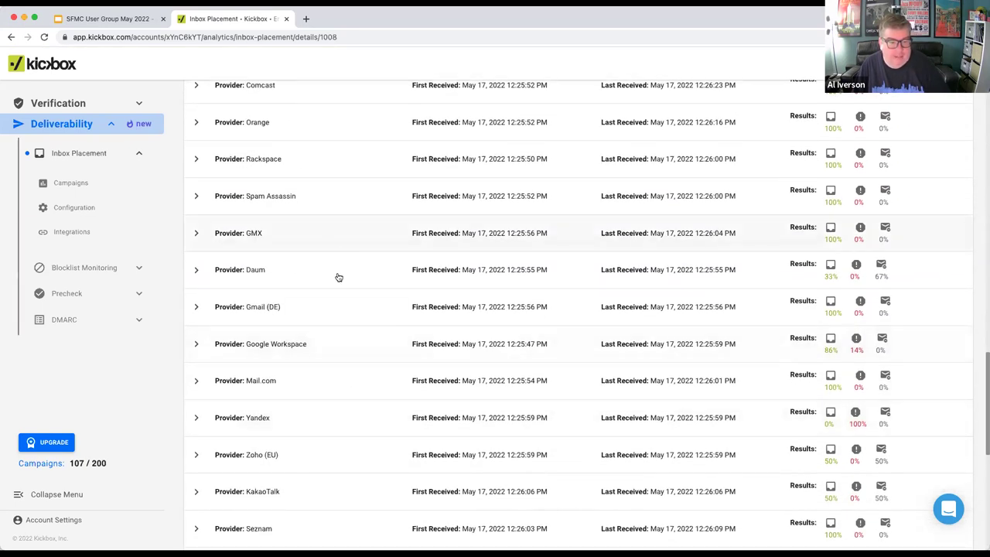
scroll(372, 310, up, 3)
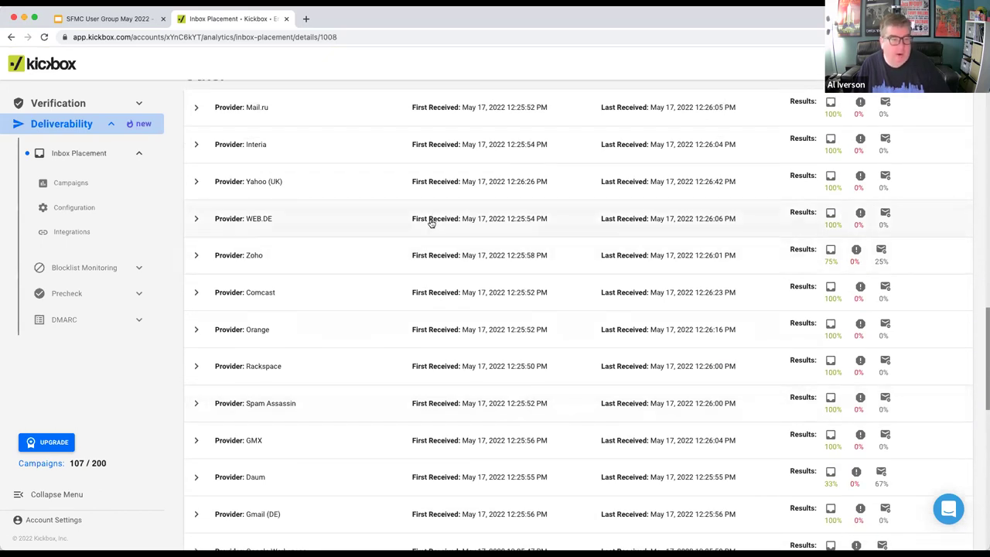
- Open the Marketing Cloud integration for Inbox Placement and inspect its Auto seed Threshold
click(97, 236)
drag(464, 163, 610, 213)
click(610, 213)
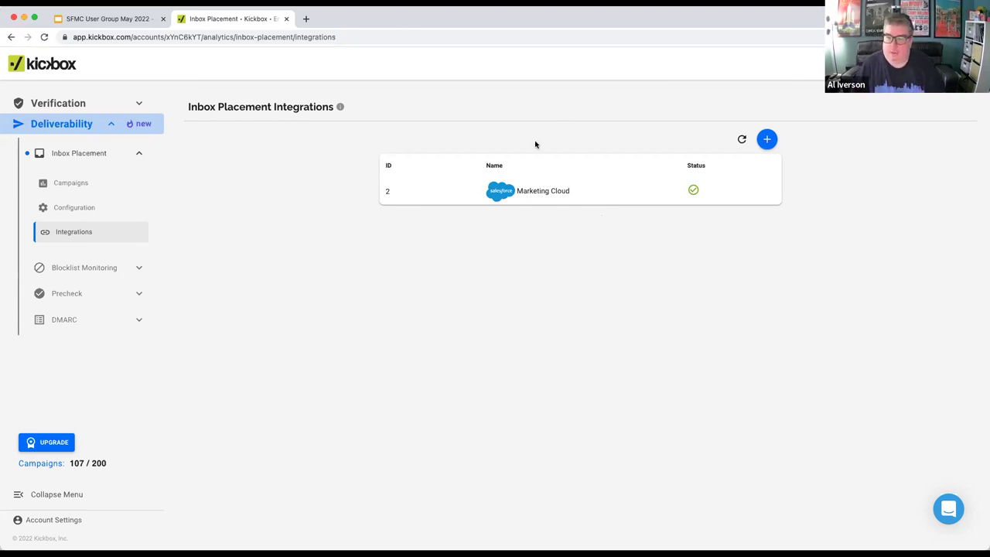
click(696, 191)
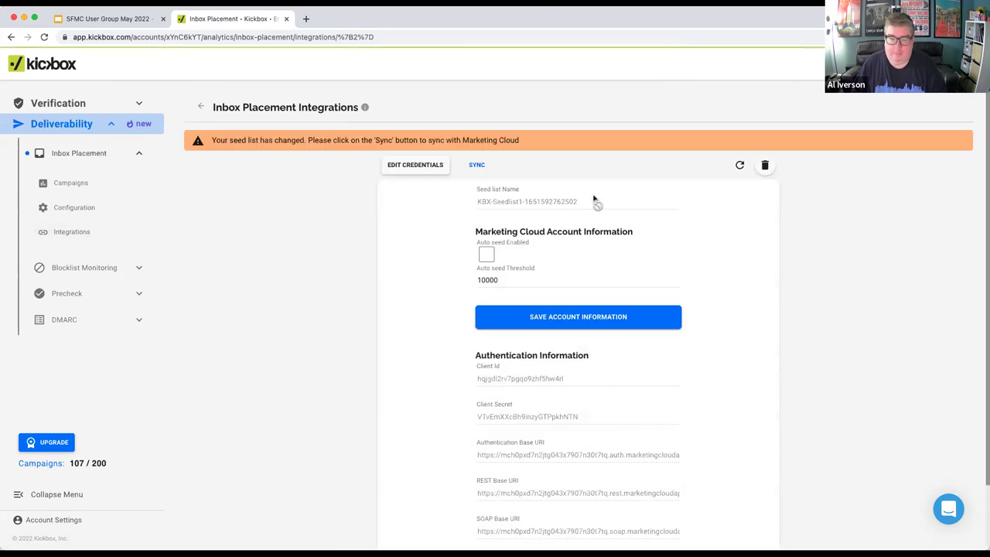
double_click(515, 281)
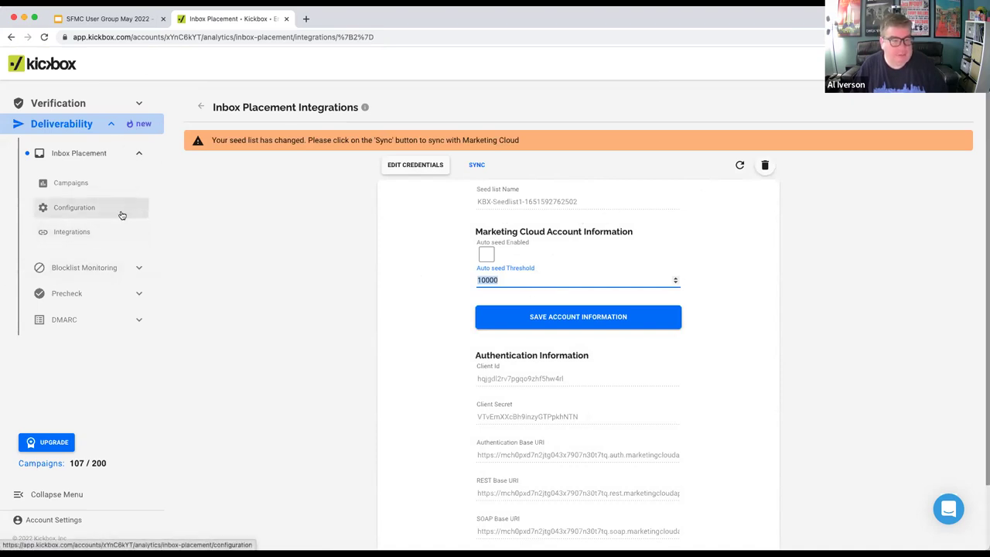
- Open the Blocklist Monitoring Summary Dashboard and review the monitored IPs and domains
click(110, 268)
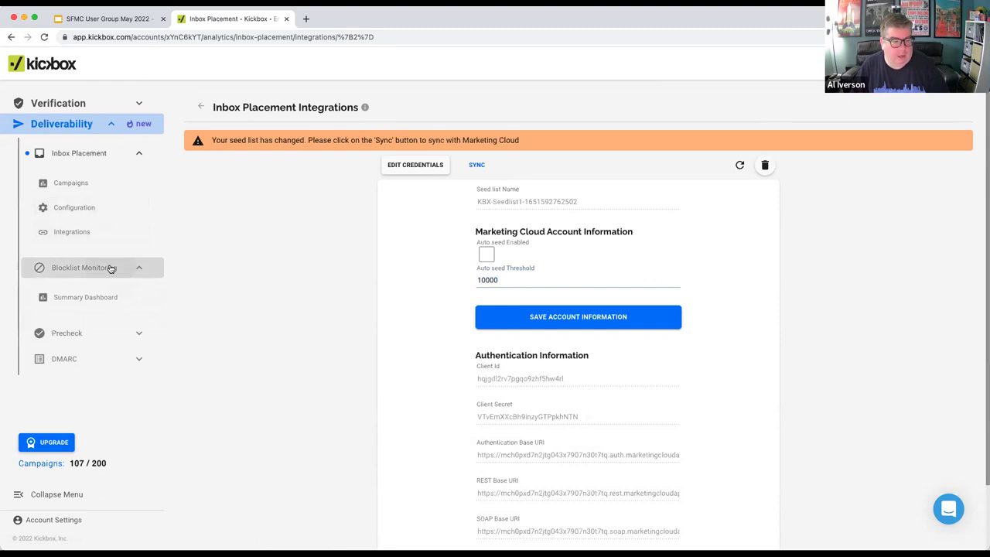
click(106, 301)
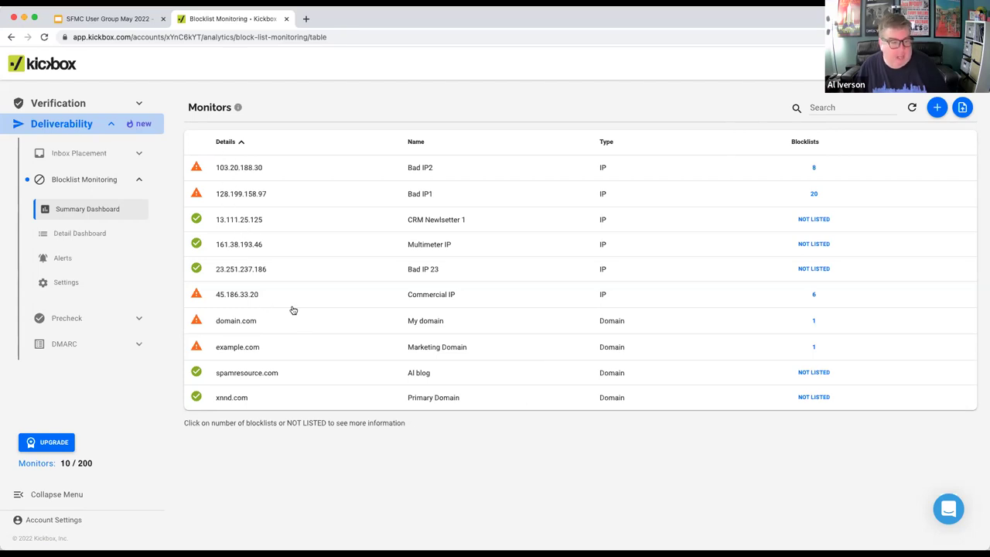
- Open the BR Email Test in the Precheck results and review its spam results, including deliverability, pass/fail filters and feedback filters
click(88, 320)
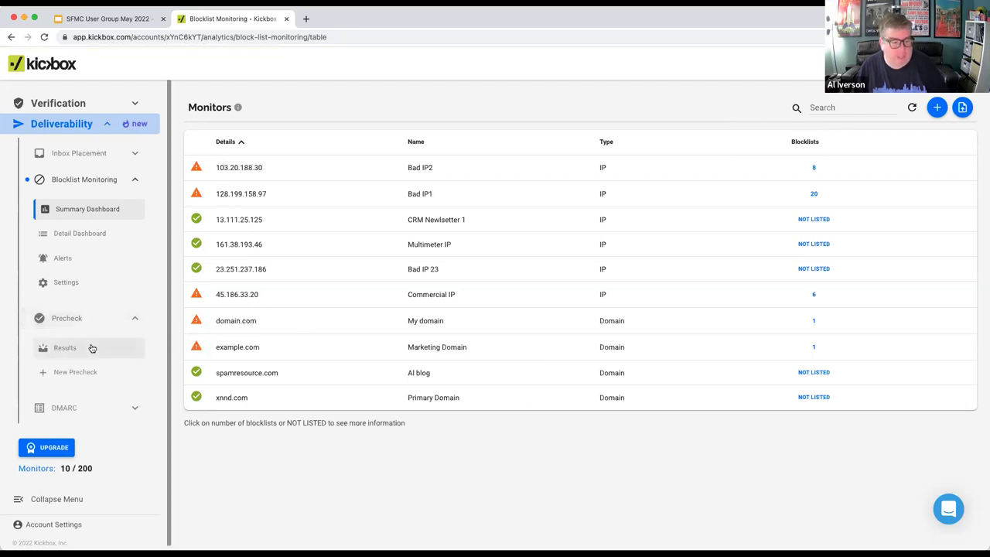
click(65, 348)
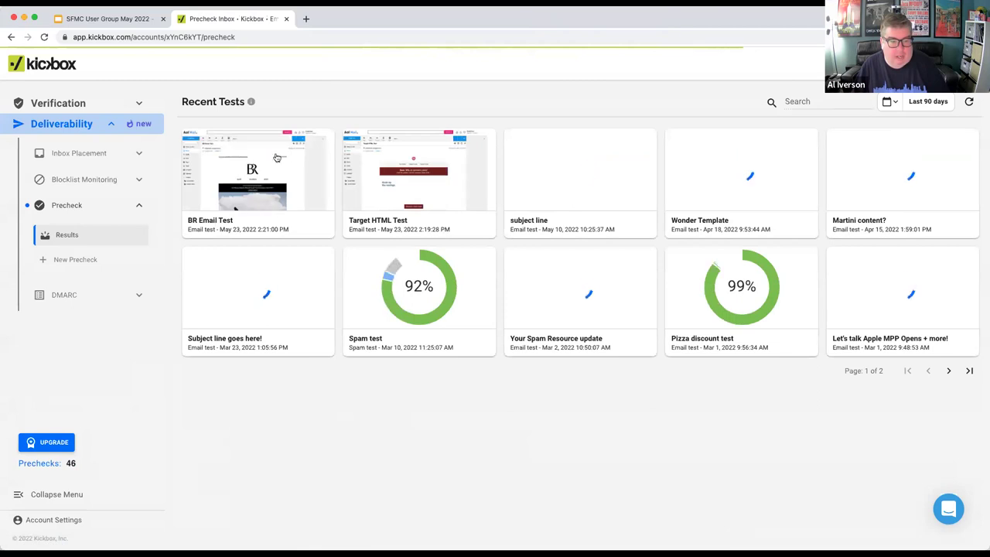
click(274, 221)
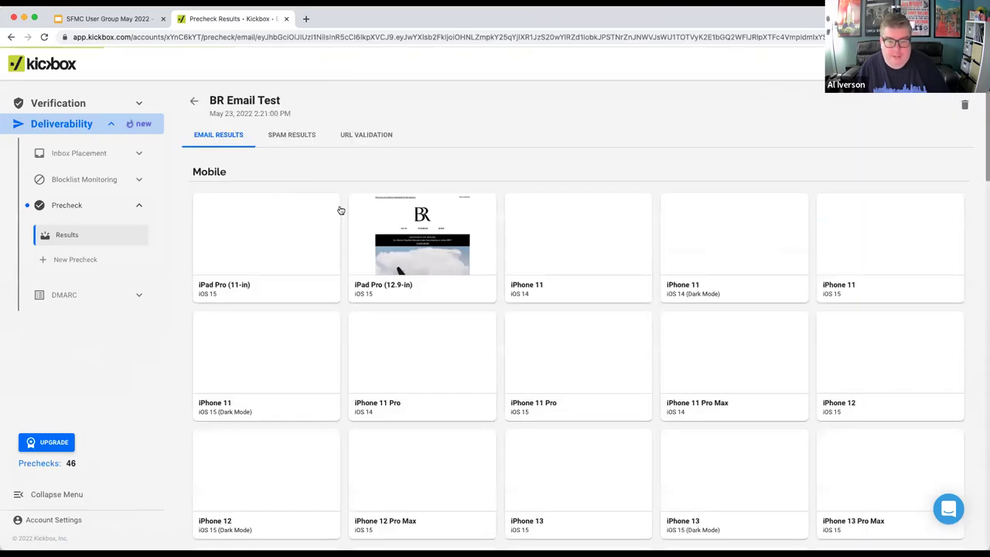
click(279, 137)
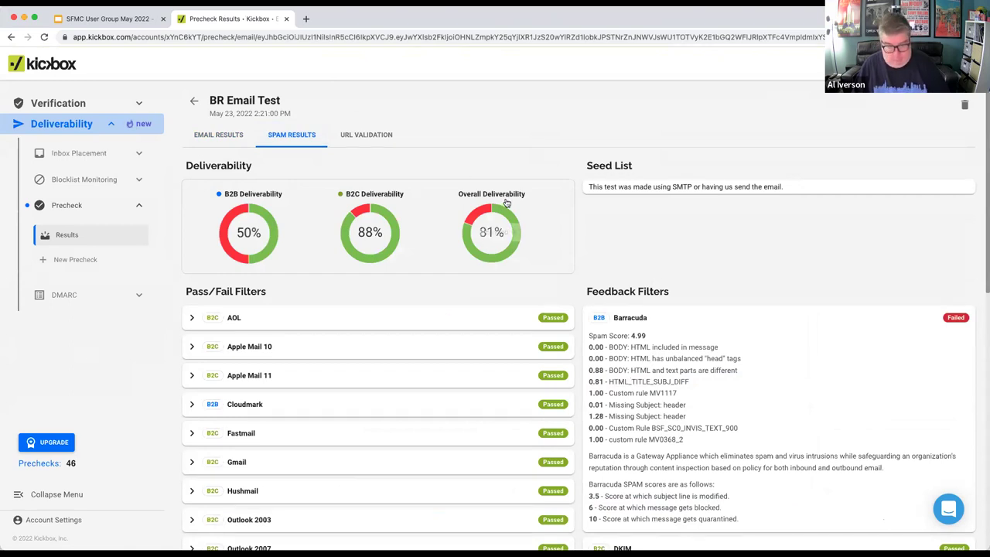
scroll(670, 348, down, 5)
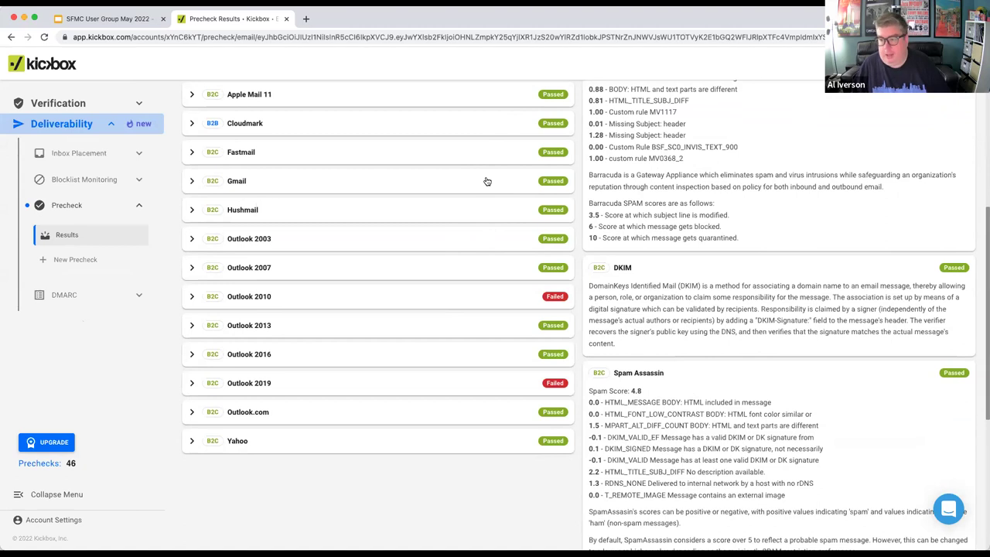
scroll(397, 249, up, 5)
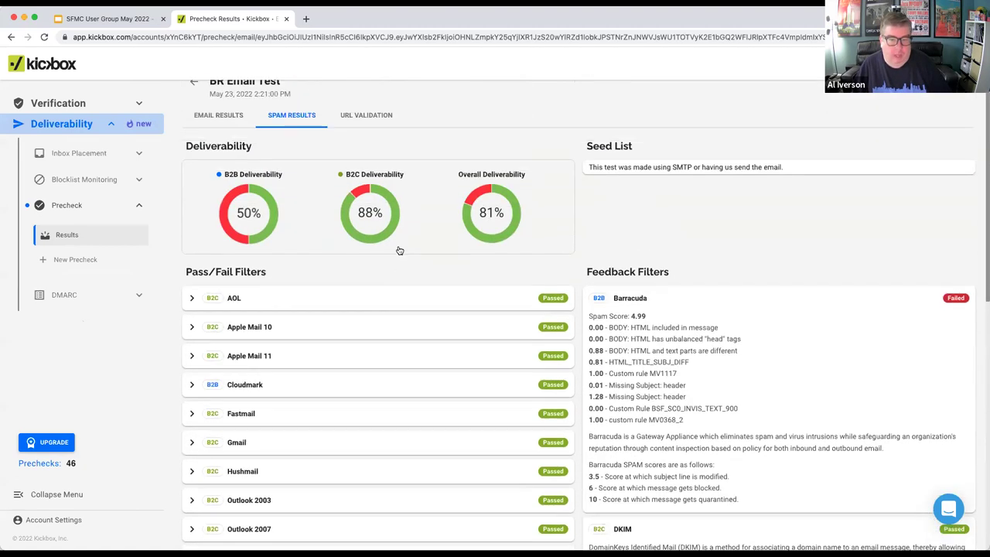
scroll(399, 250, up, 1)
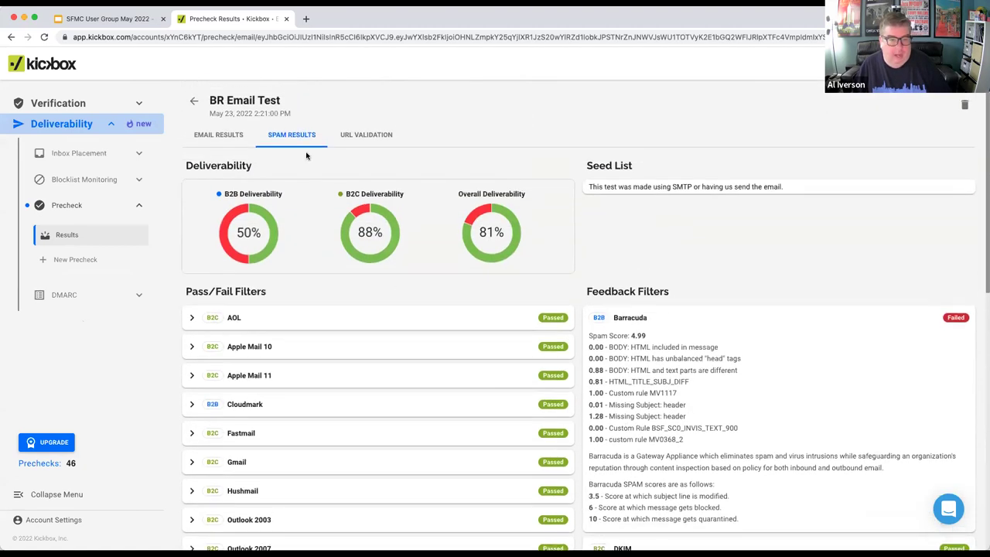
- Leave the Precheck test and open the reports of the DMARC Aggregate Dashboard
click(196, 106)
click(95, 300)
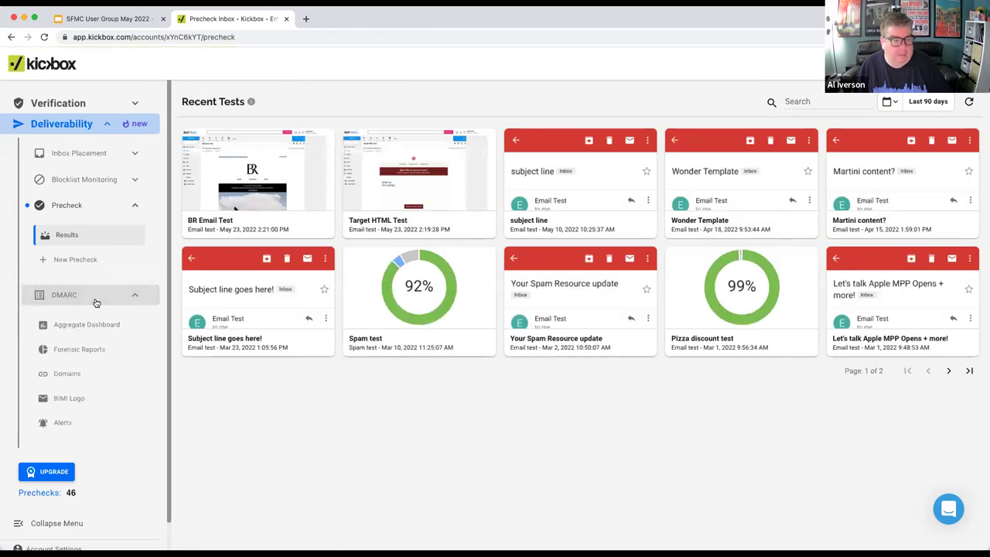
click(106, 325)
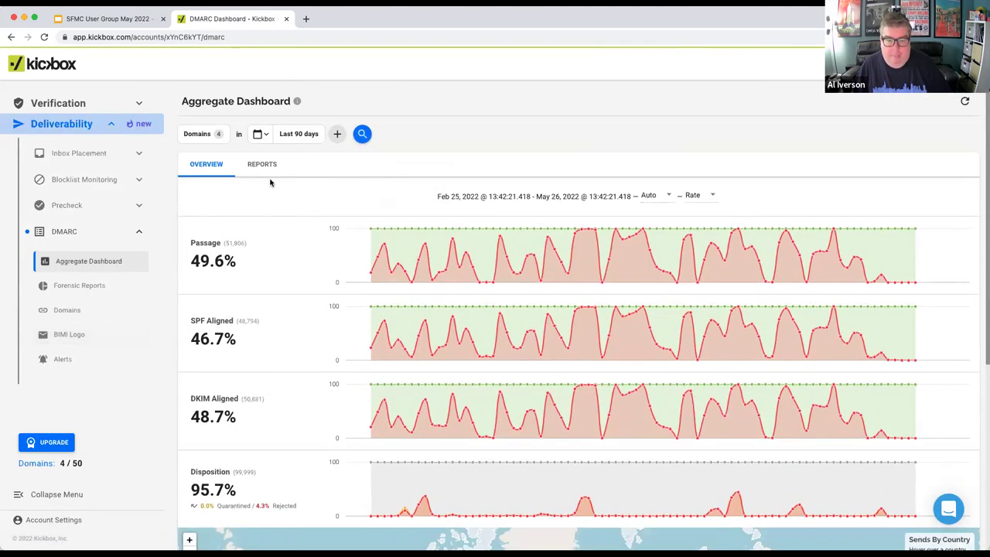
click(267, 173)
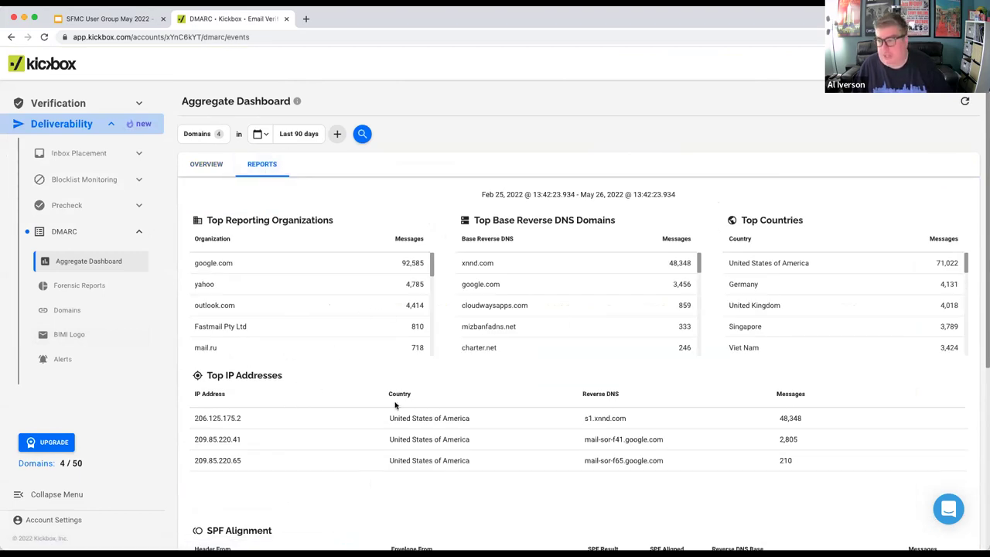
- Examine the Top IP Addresses table of the DMARC report, highlighting its countries and reverse DNS entries
scroll(387, 398, down, 3)
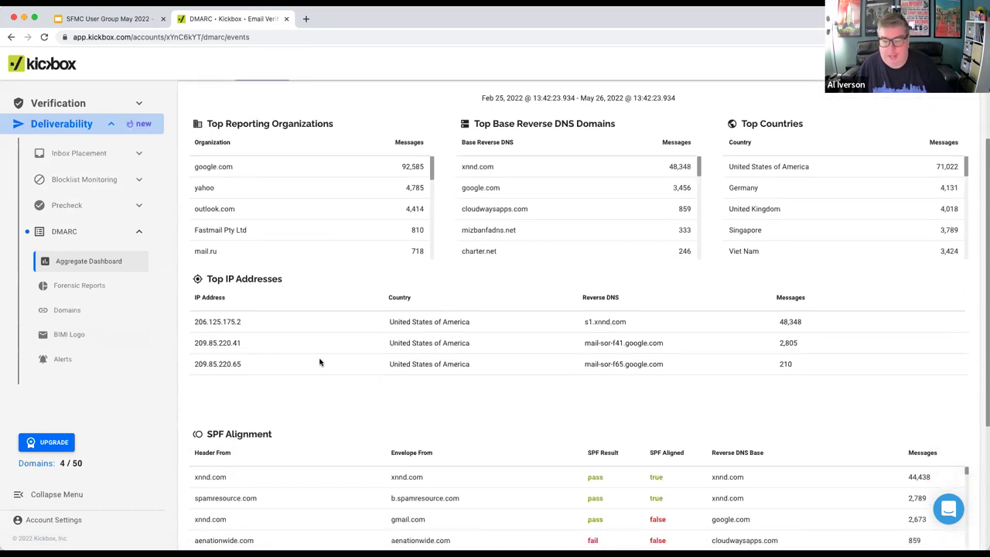
drag(229, 326, 487, 363)
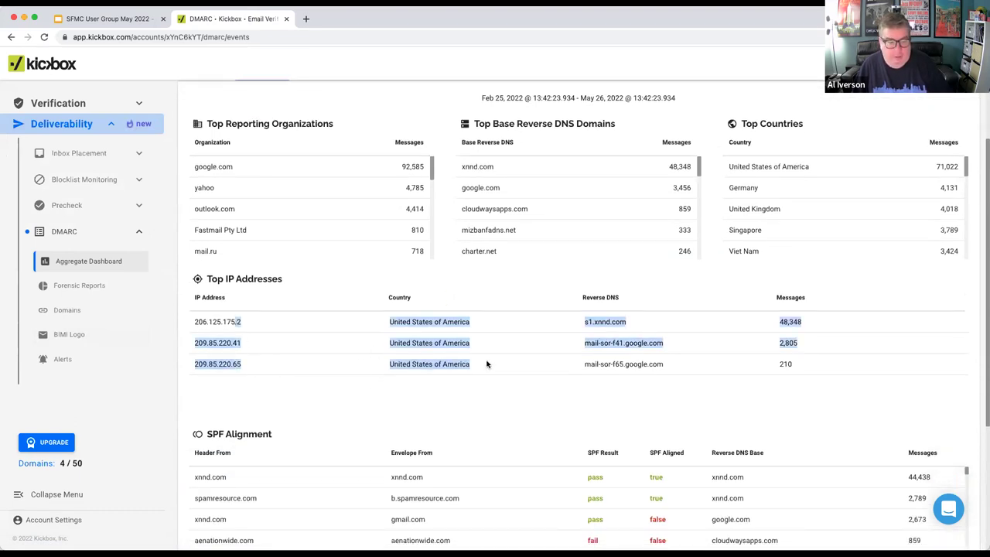
click(487, 363)
drag(667, 366, 594, 322)
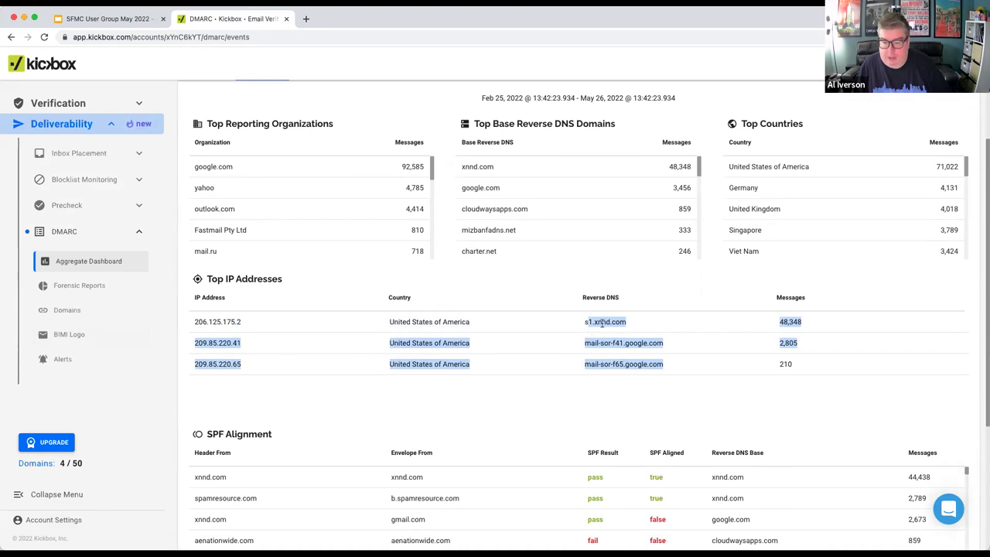
double_click(602, 322)
double_click(636, 343)
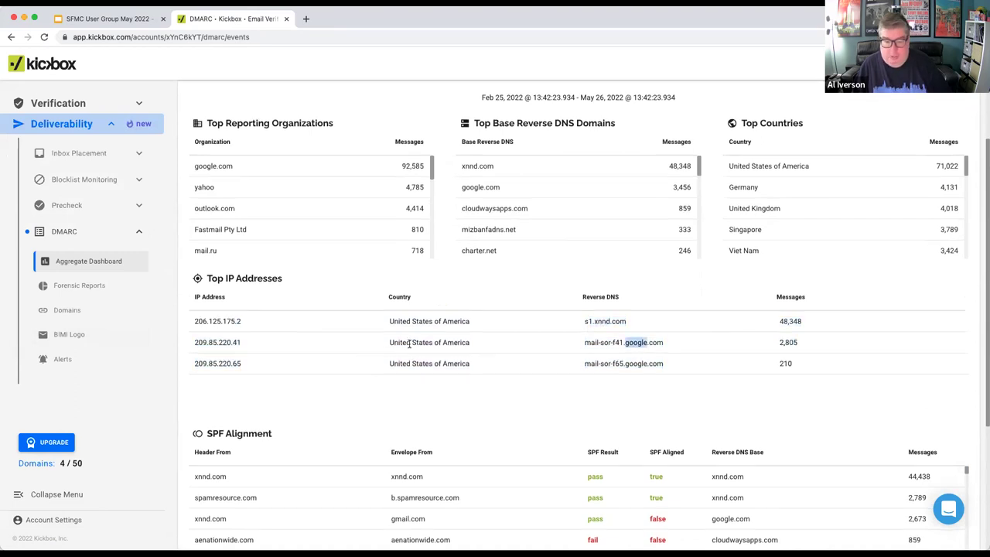
- Examine the aenationwide.com row of the SPF Alignment table, highlighting its header domain, envelope domain and message count
scroll(276, 330, down, 4)
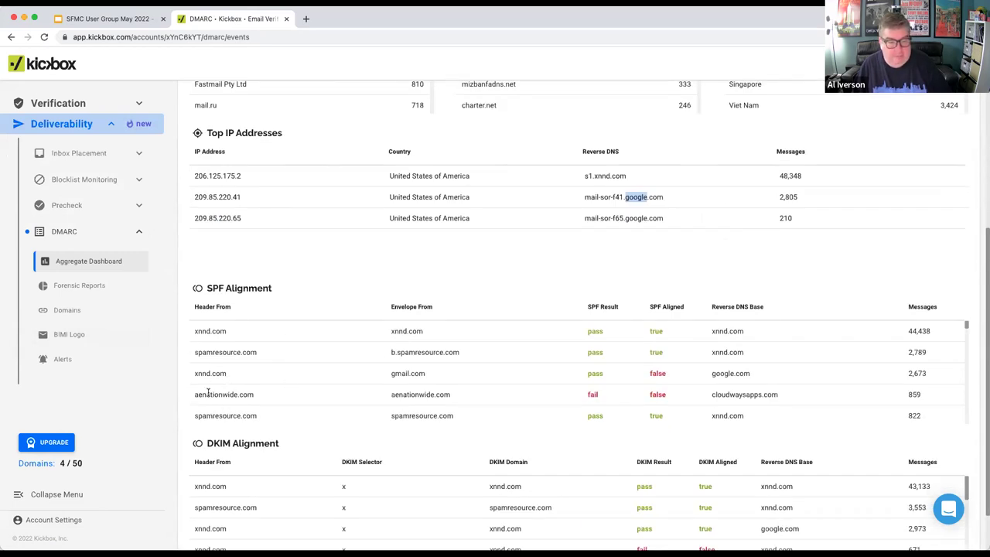
drag(202, 392, 359, 401)
click(382, 399)
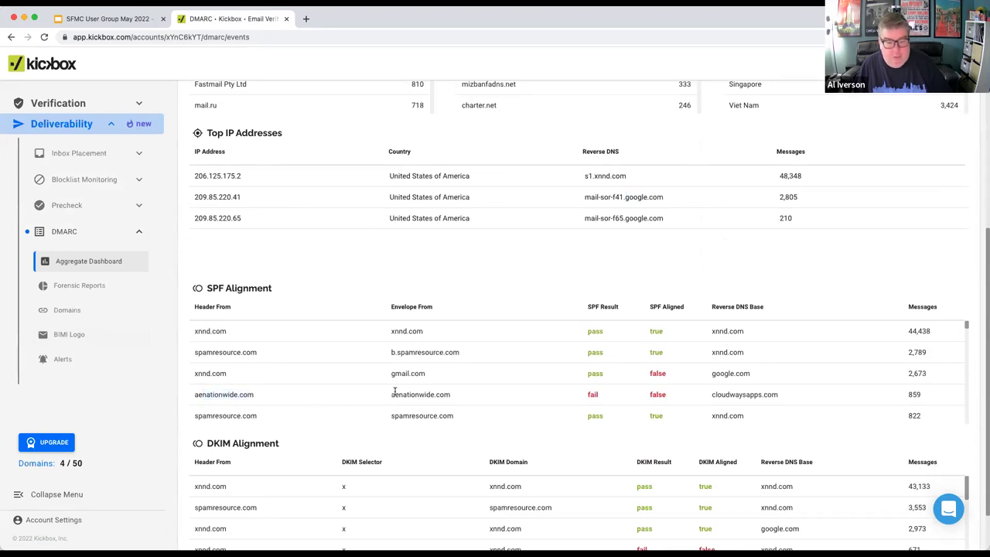
double_click(458, 395)
click(455, 397)
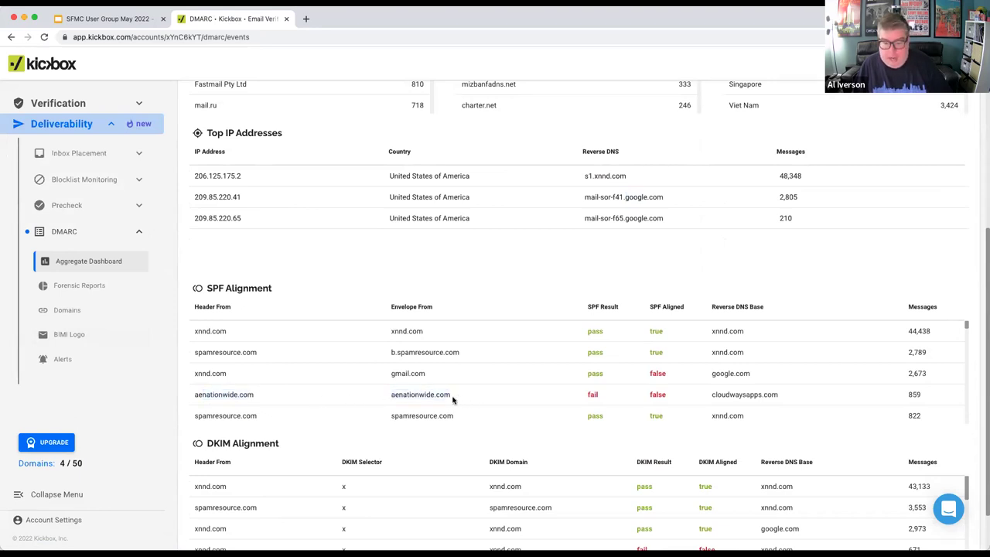
drag(455, 398, 375, 400)
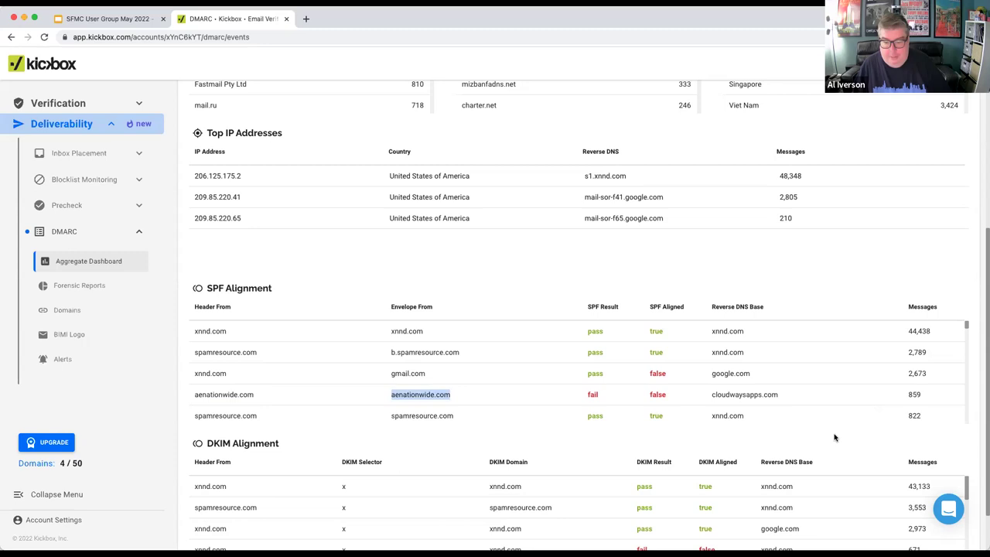
double_click(921, 397)
drag(932, 401, 902, 399)
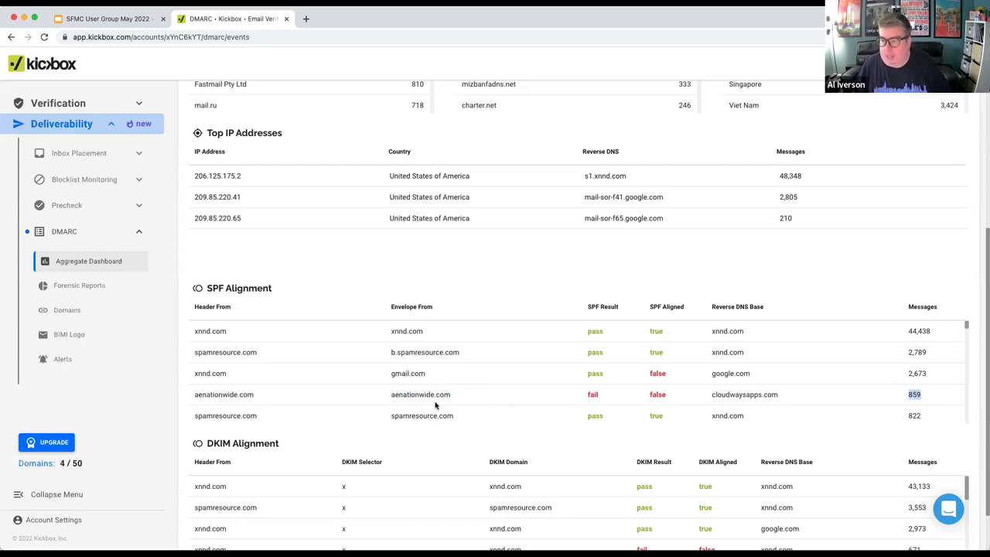
double_click(401, 395)
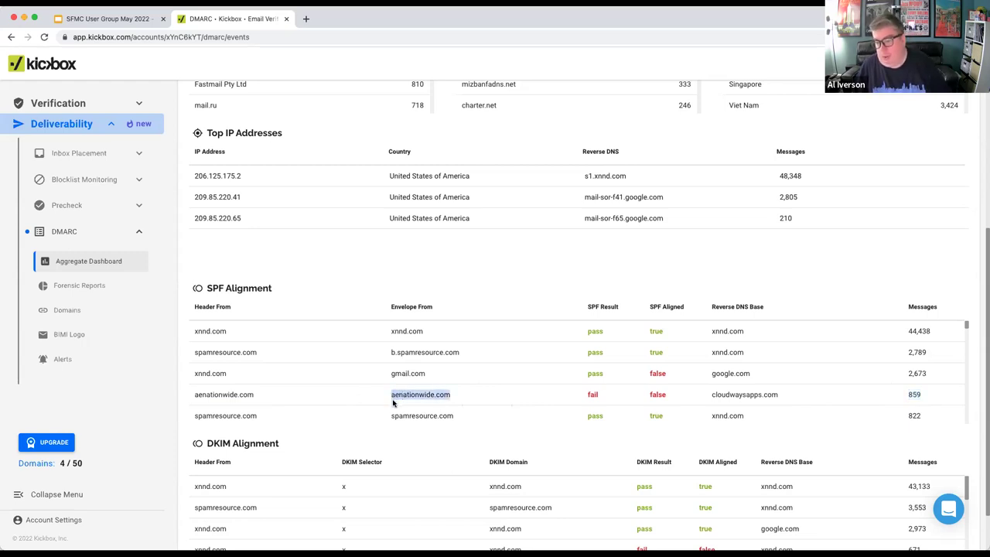
double_click(402, 396)
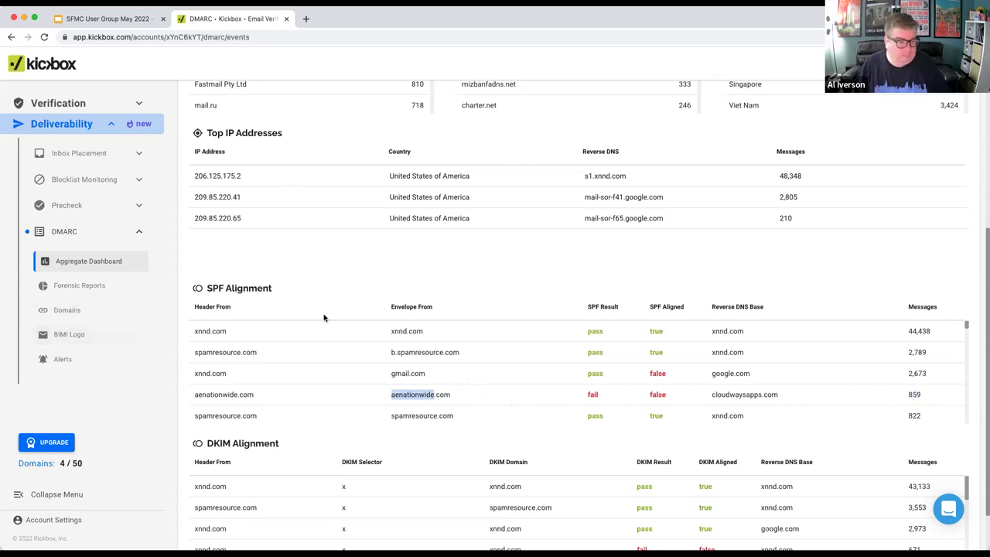
triple_click(443, 396)
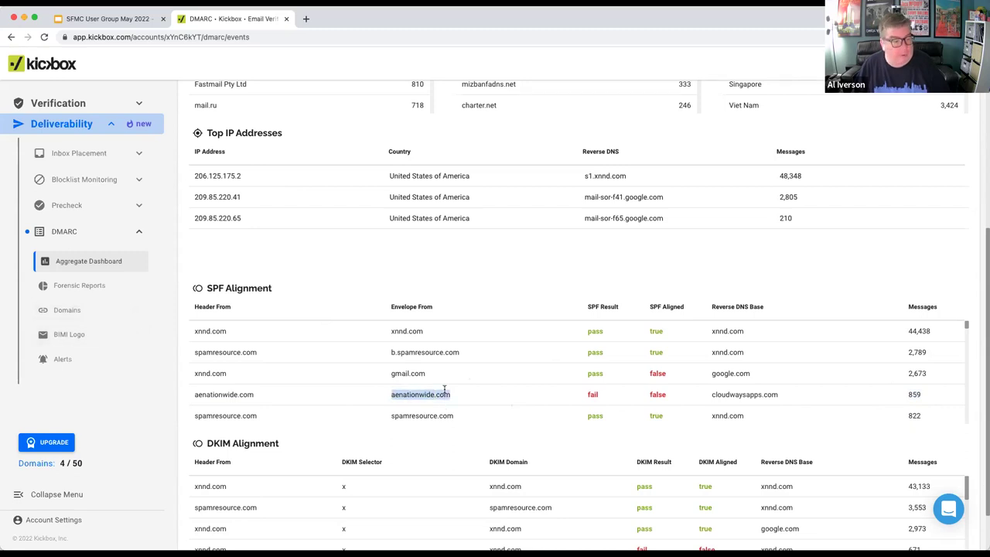
- Open the BIMI Logo overview of the DMARC domains
click(108, 335)
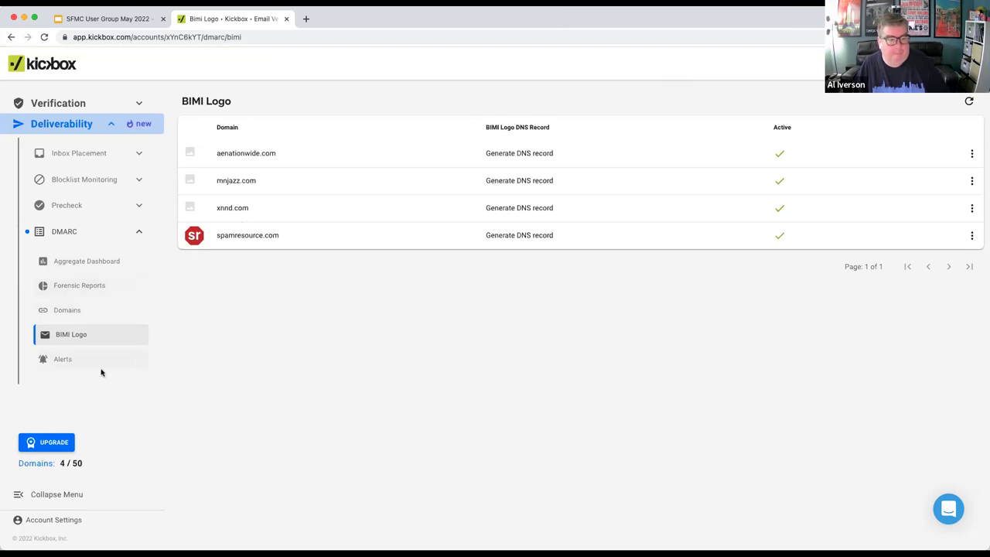
- Switch to the SFMC User Group May 2022 presentation in Google Slides and show slide 22, "Warning vs. Fixing"
click(120, 23)
scroll(78, 259, down, 8)
scroll(77, 265, down, 3)
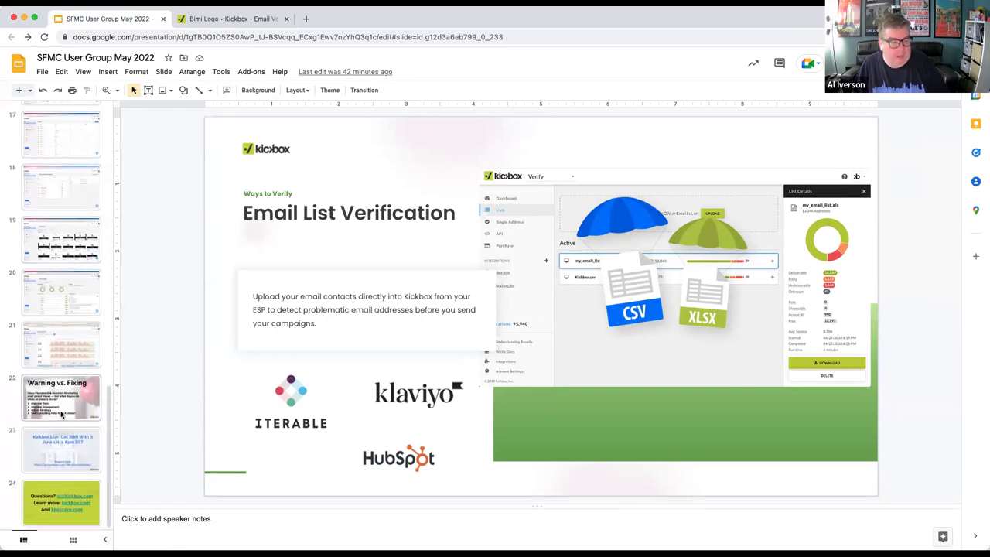
click(74, 387)
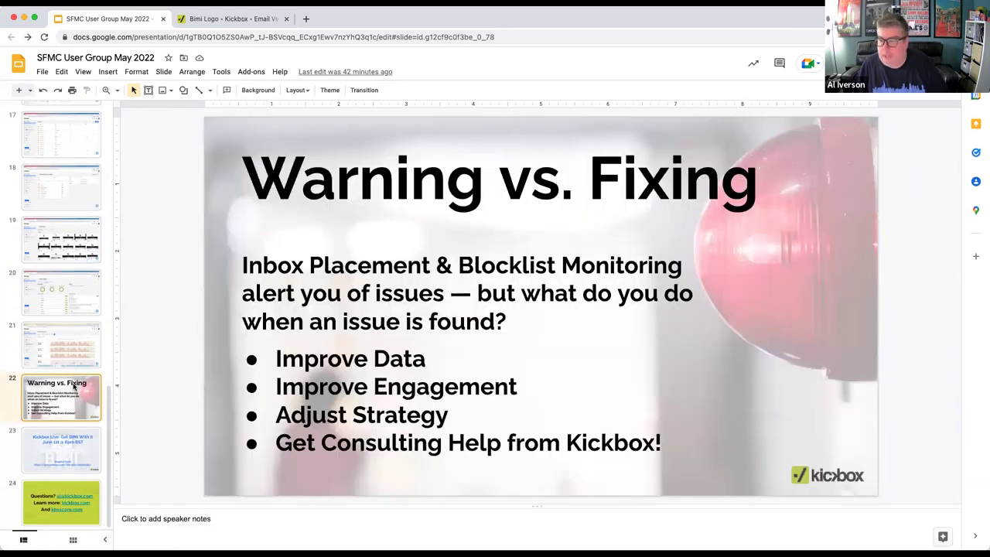
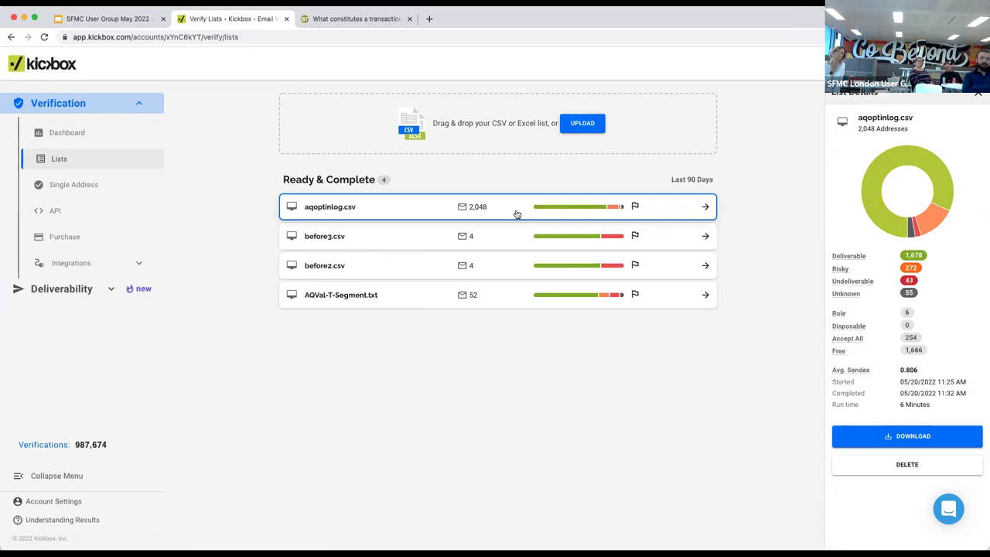
- Open the xnnd.com DNS tools site in a new browser tab
mouse_move(742, 189)
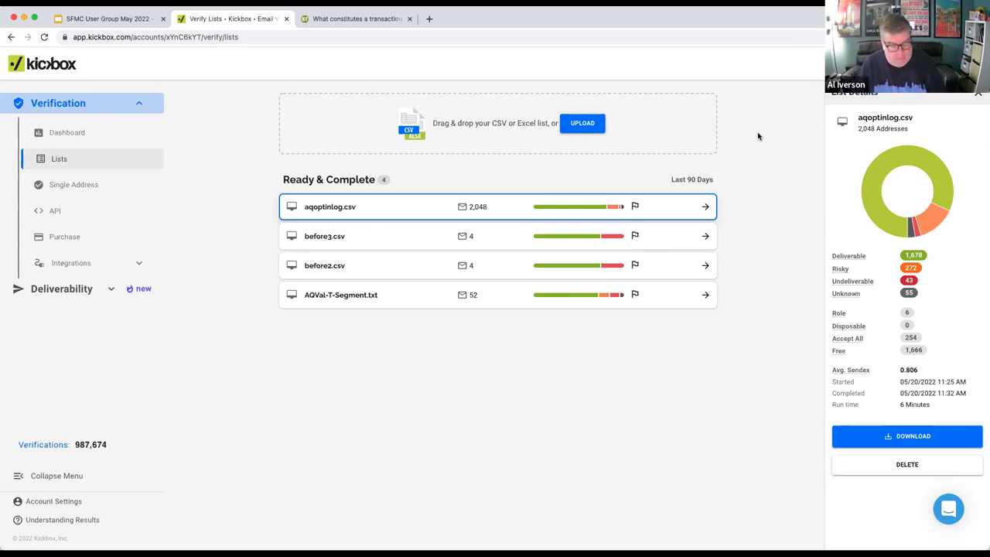
key(ctrl+t)
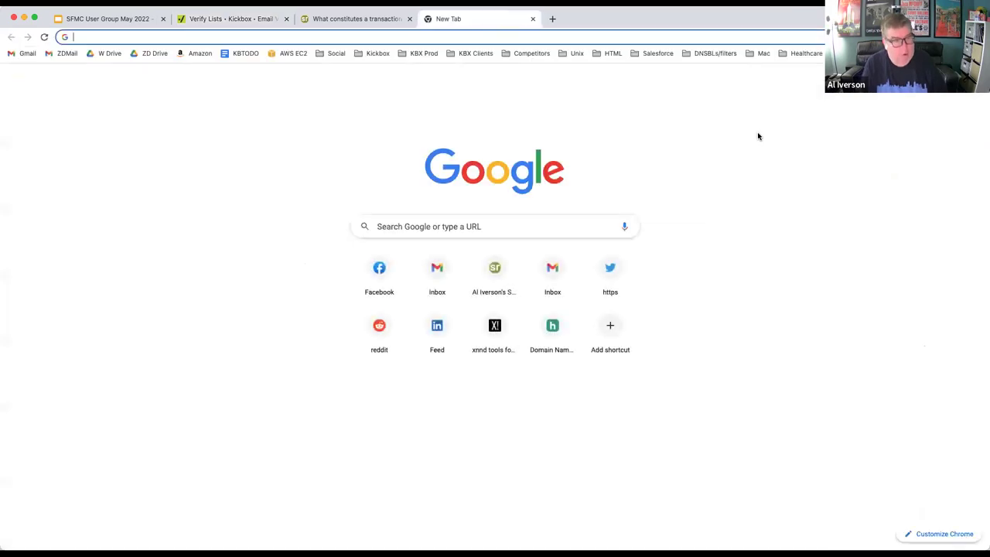
text(xnnd.com)
key(Return)
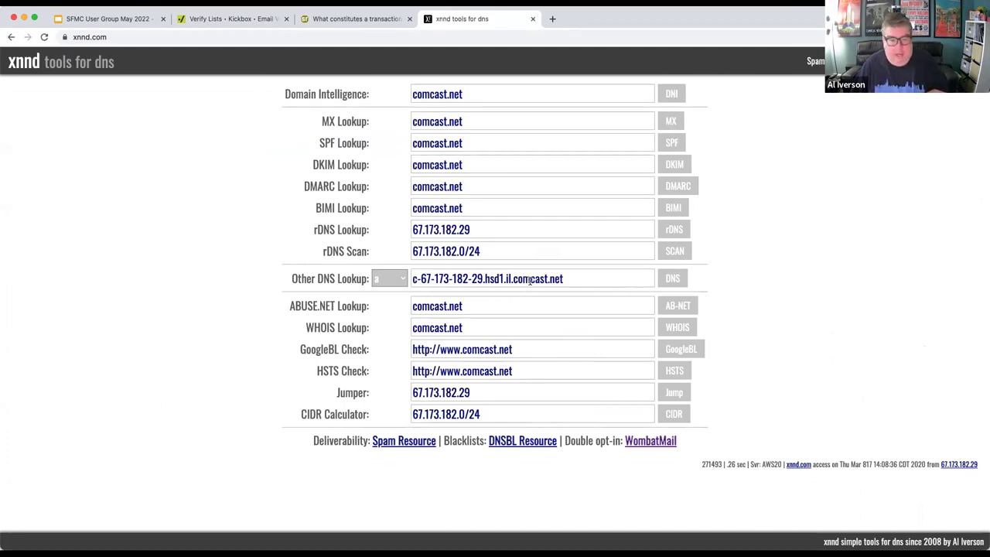
- Run an MX lookup for wombatmail.com
click(527, 119)
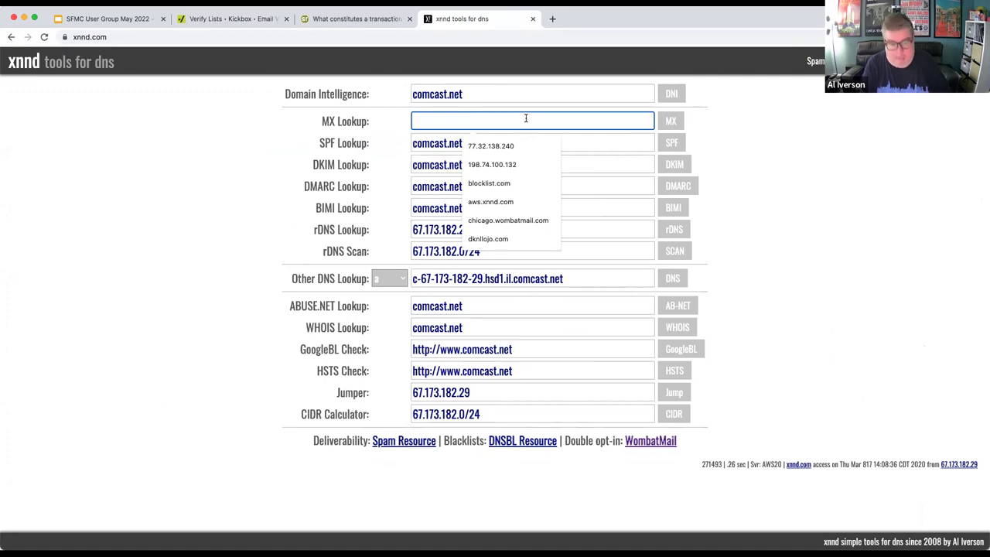
text(wombatmail.com)
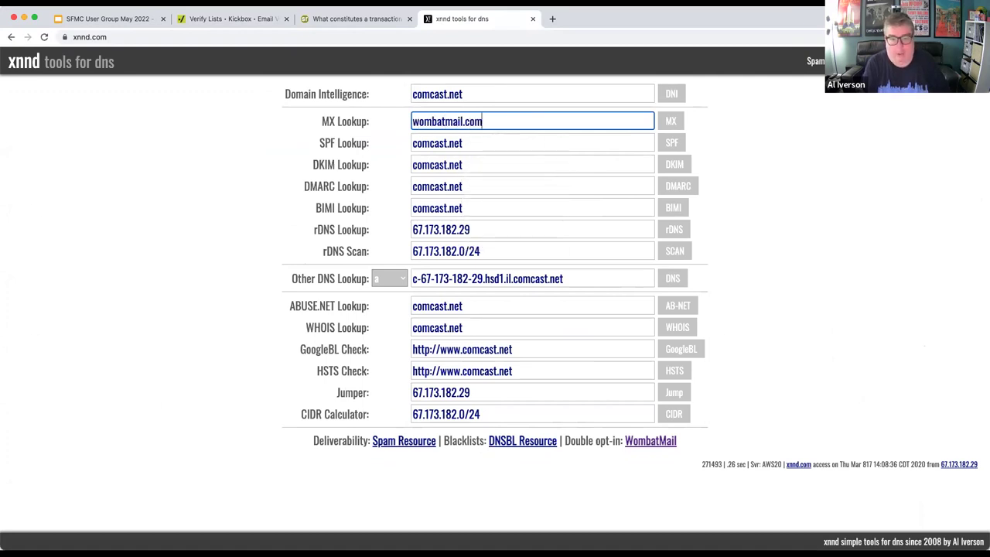
drag(329, 121, 364, 123)
click(337, 121)
click(387, 132)
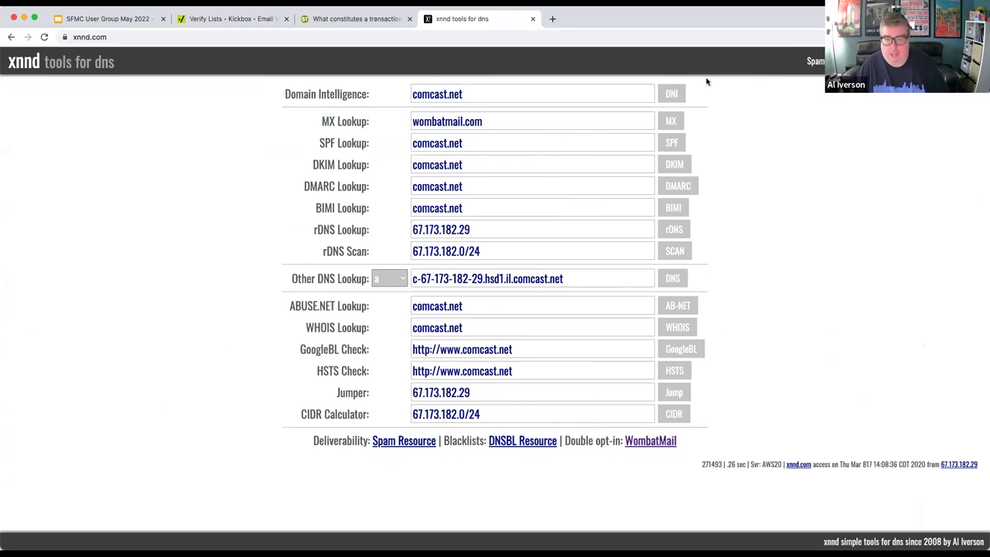
click(672, 122)
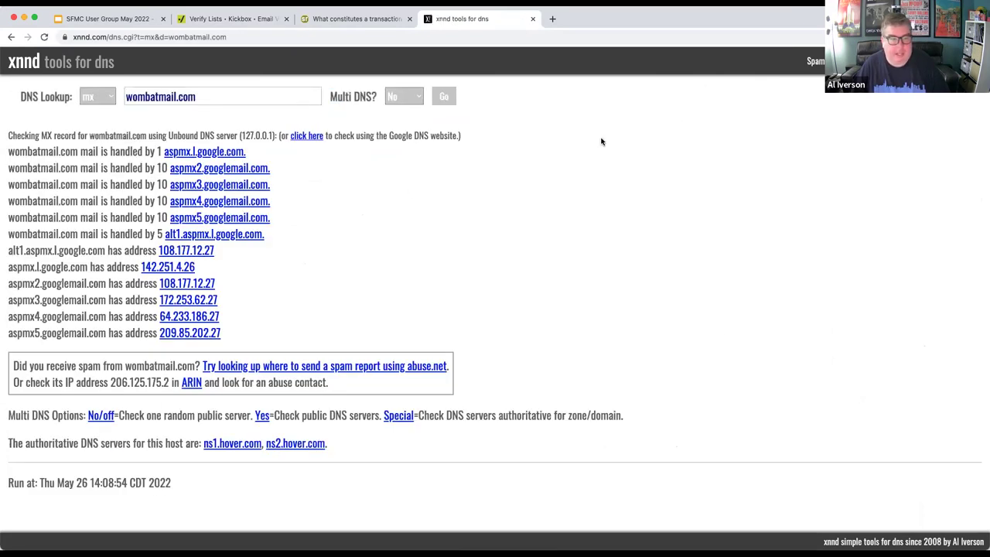
- Highlight the MX records listed for wombatmail.com, from the DNS server line to the first host address
drag(195, 135, 286, 245)
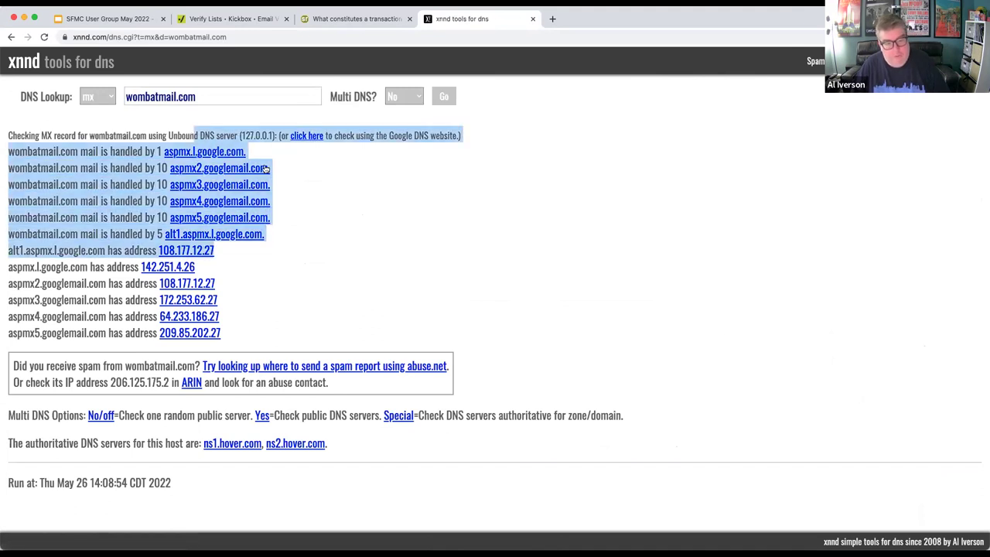
click(306, 278)
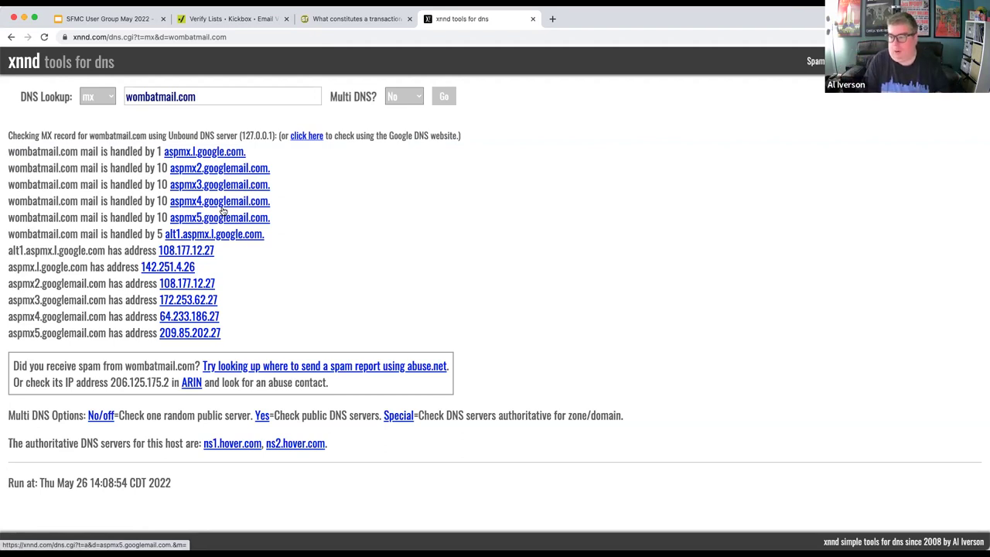
- Open the spamresource.com blog in a new browser tab and go to its Microsoft deliverability guide
key(ctrl+t)
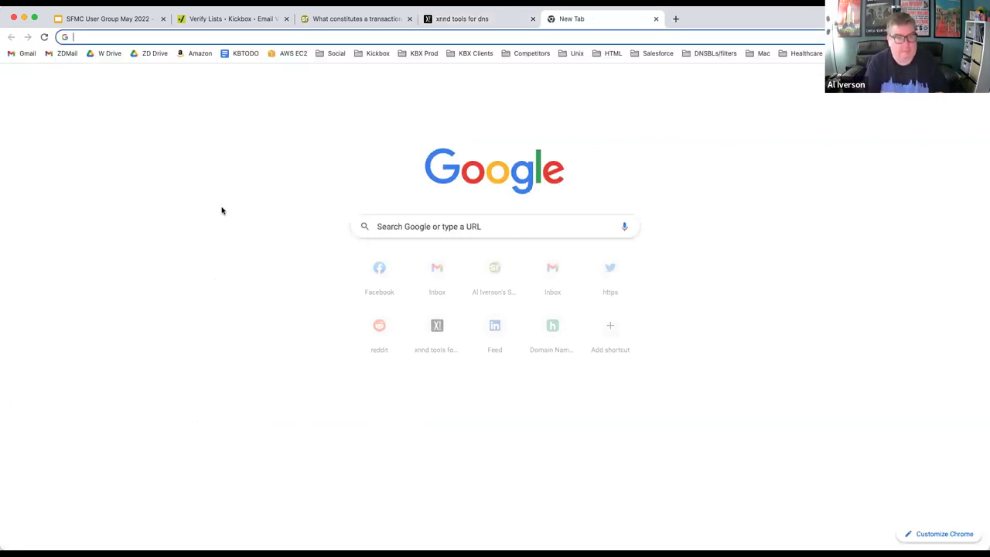
text(spamres)
key(Return)
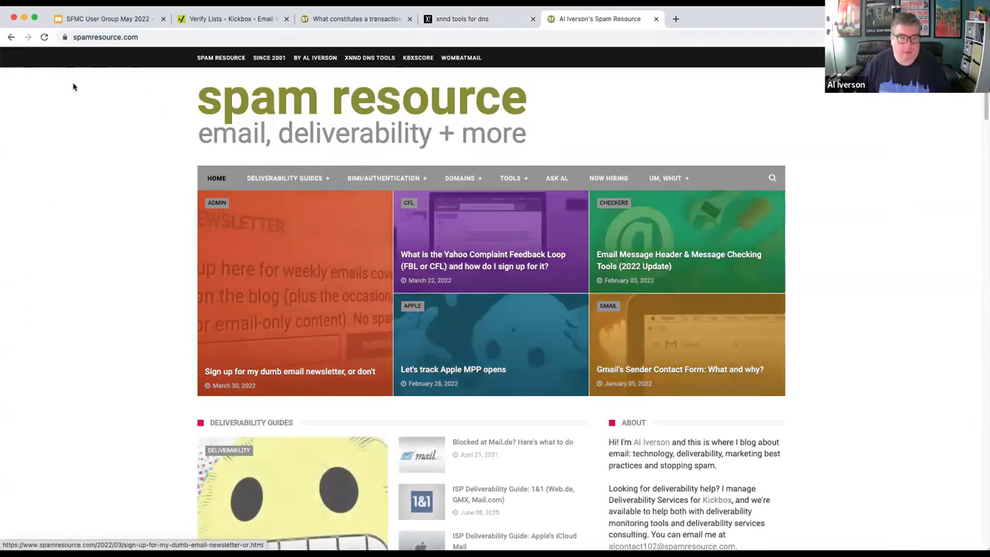
mouse_move(284, 177)
click(281, 234)
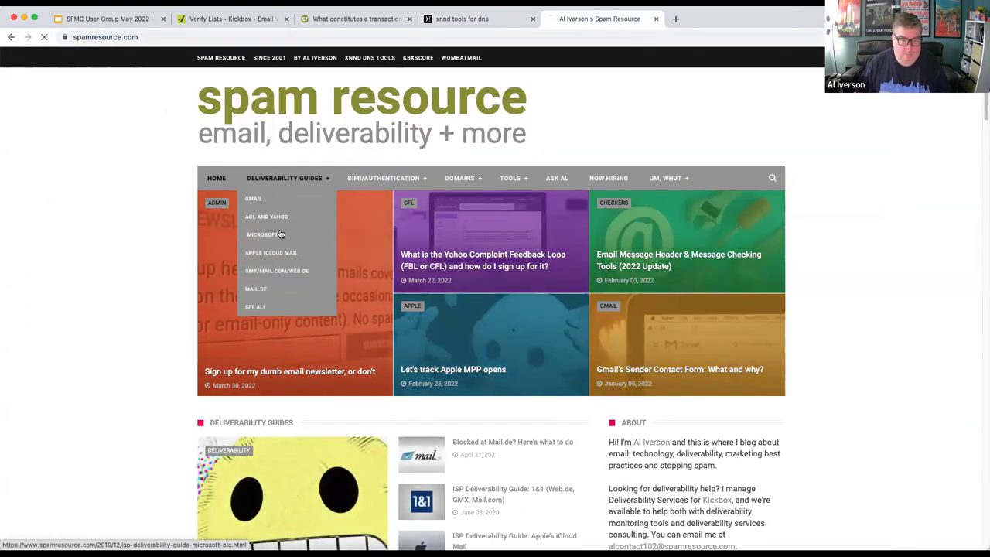
- Open the Office 365 unblocking request form linked under More Information in the Microsoft OLC guide
scroll(282, 308, down, 4)
scroll(286, 325, down, 8)
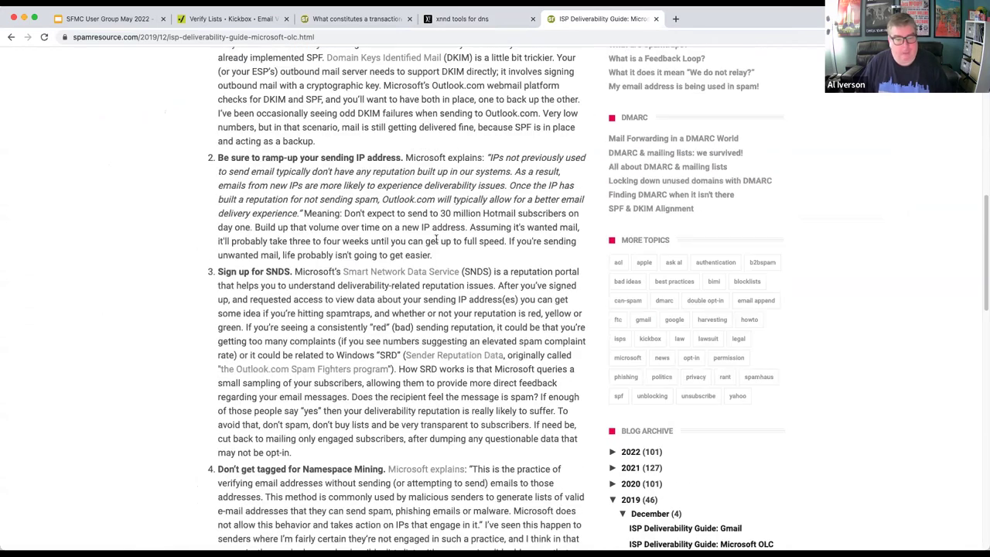
scroll(296, 358, down, 3)
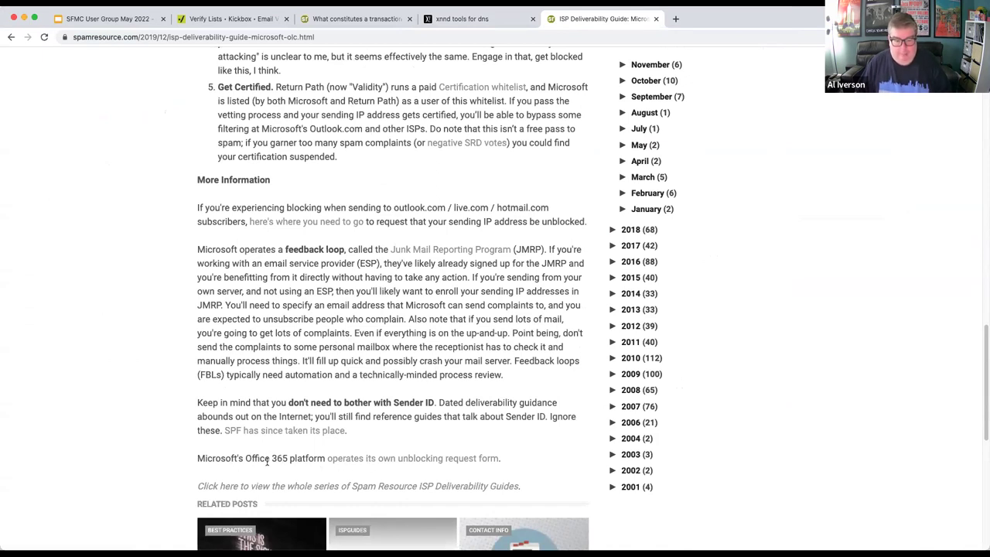
click(448, 460)
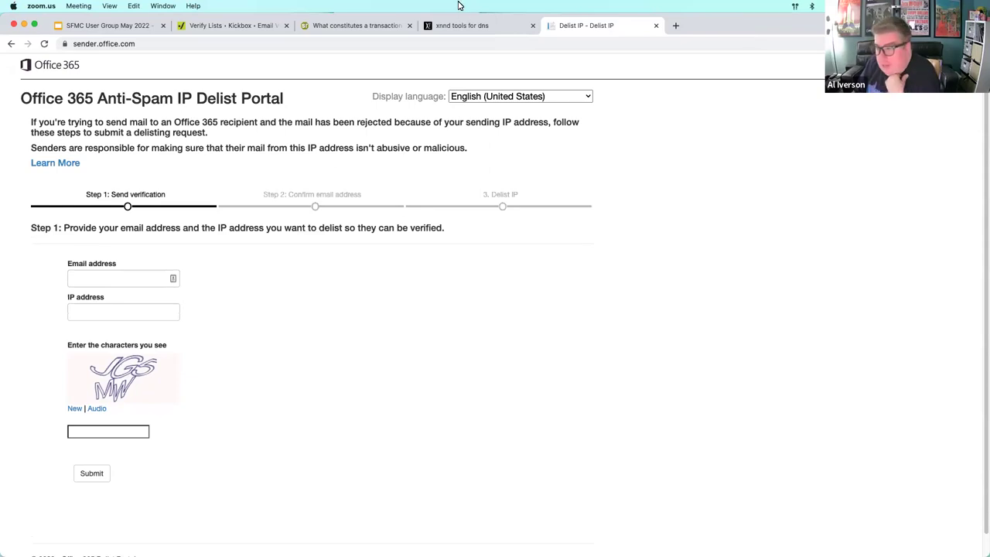
click(667, 164)
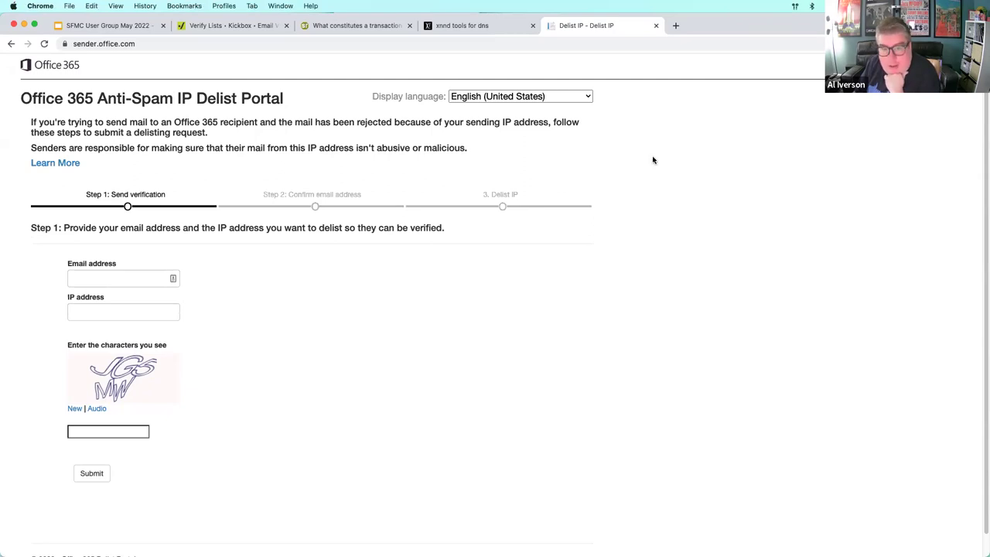
- Switch back to the xnnd DNS tools tab and return to the site's home page
click(483, 29)
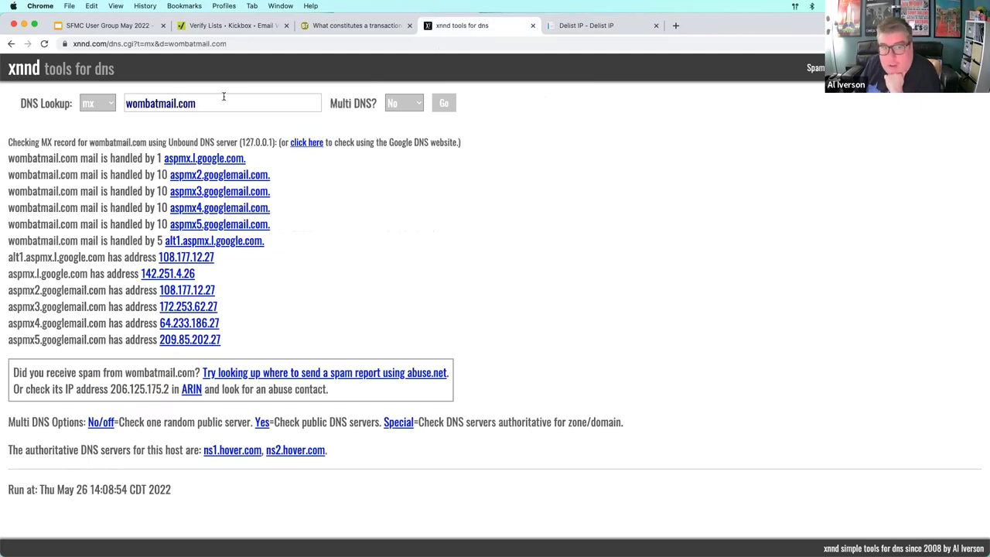
drag(230, 108, 124, 99)
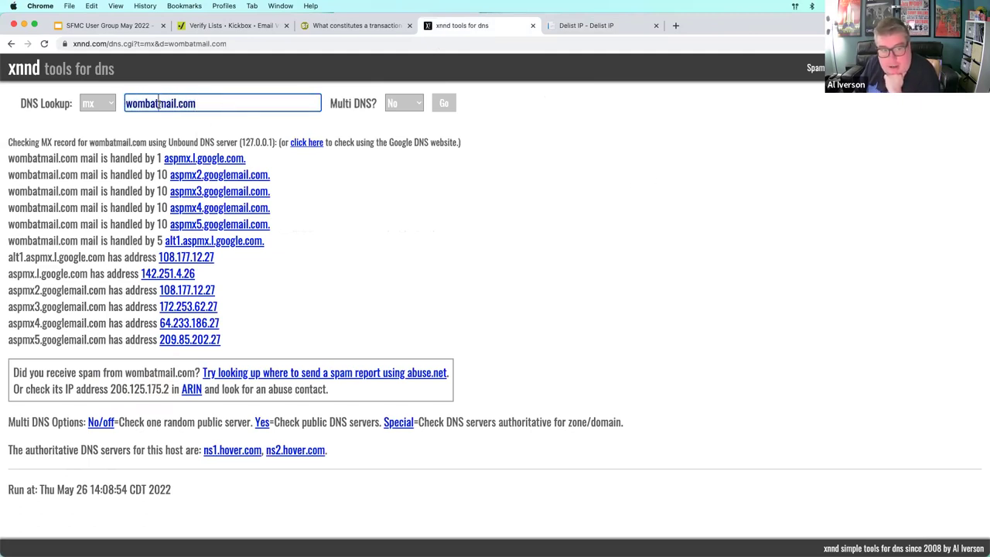
click(20, 67)
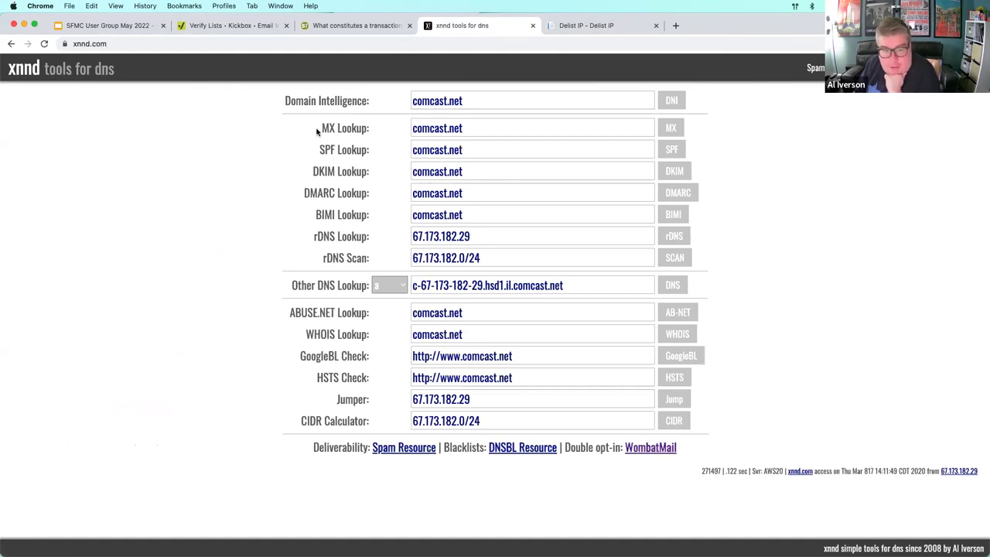
- Run an MX lookup for wombatmail.com from the xnnd home page's MX Lookup form
mouse_move(321, 129)
mouse_down()
mouse_move(367, 127)
mouse_move(338, 128)
mouse_up()
click(367, 127)
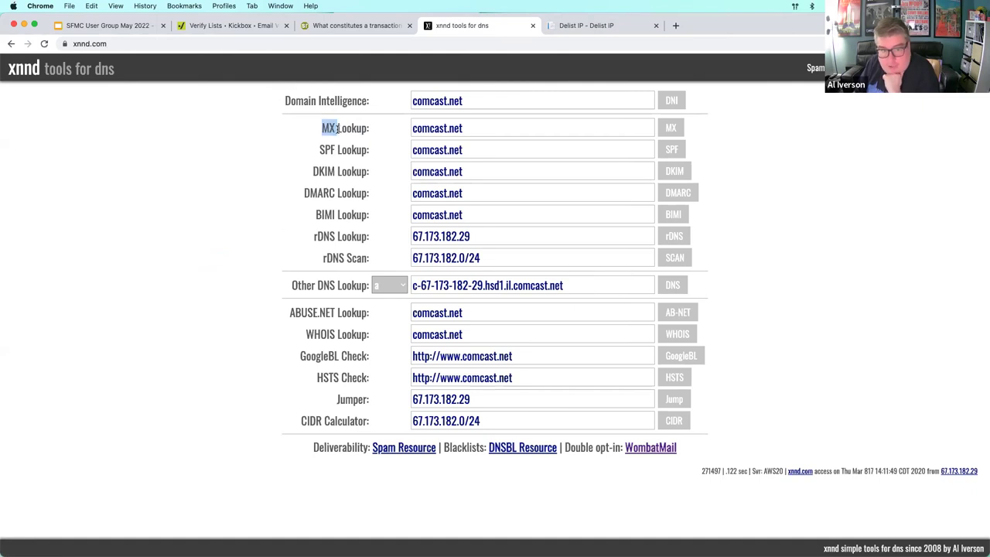
click(488, 130)
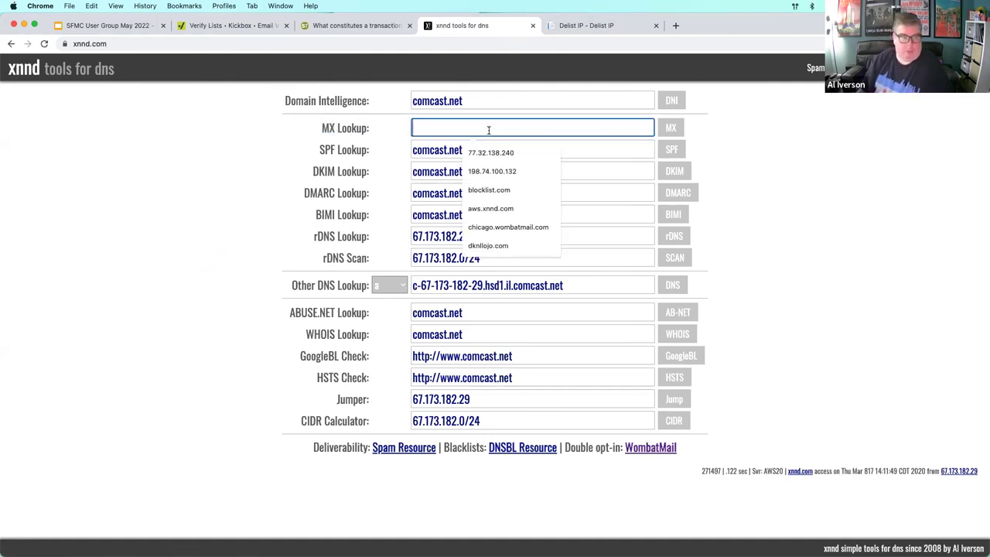
text(wombatmail.)
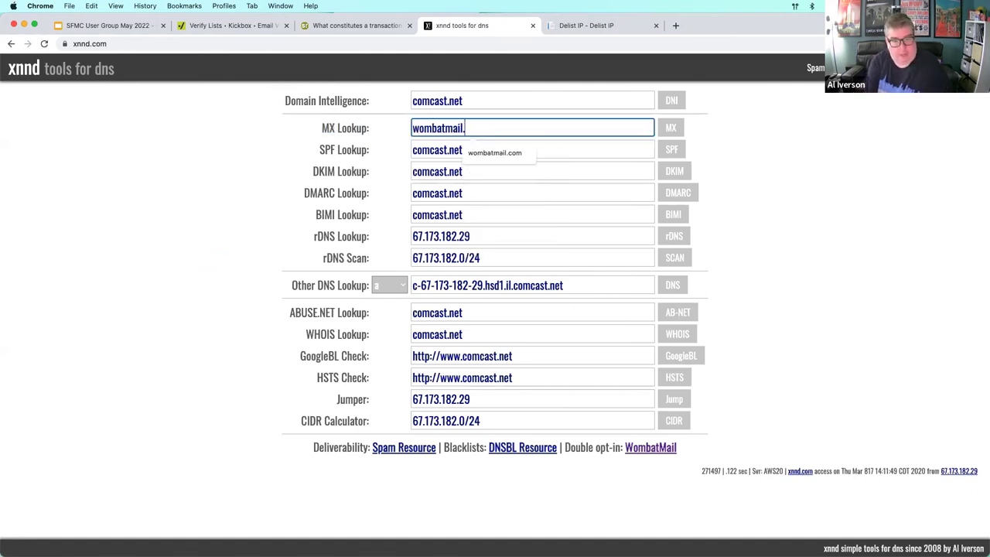
text(com)
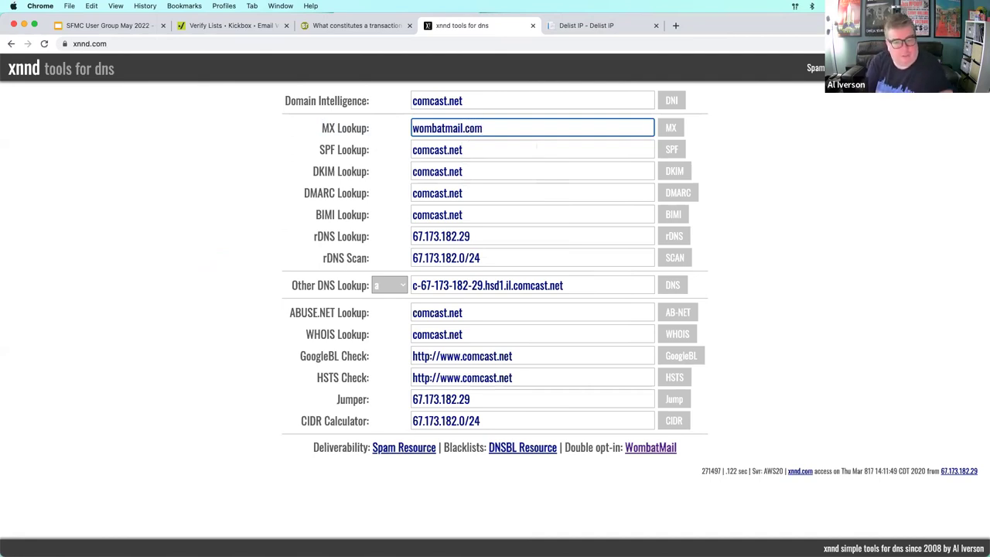
key(Return)
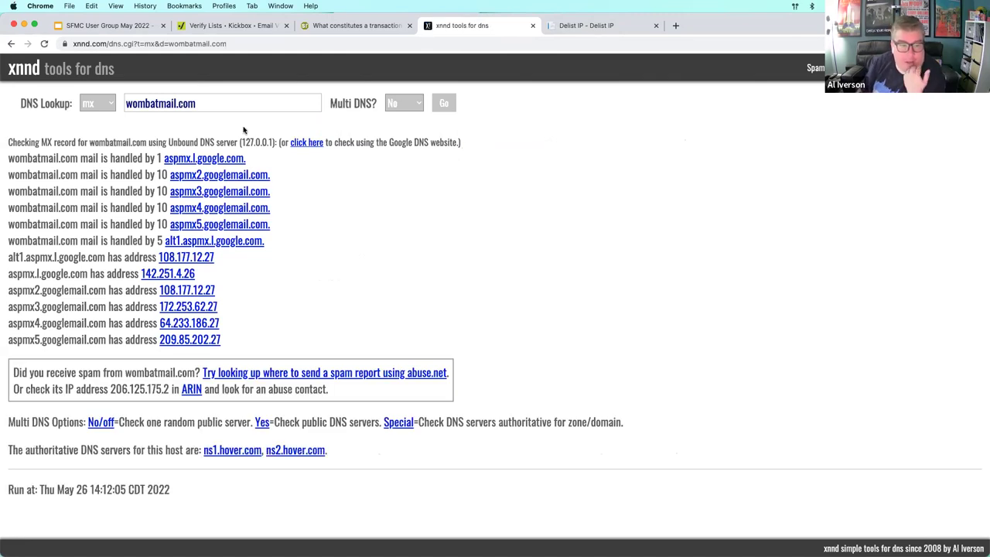
- Highlight the mail server entries in the wombatmail.com MX results
drag(111, 157, 305, 263)
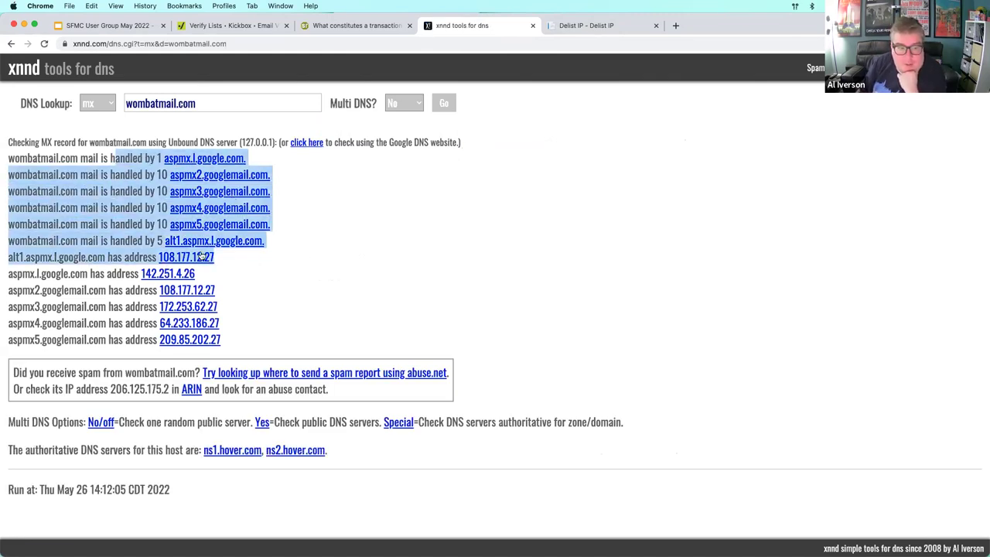
click(306, 237)
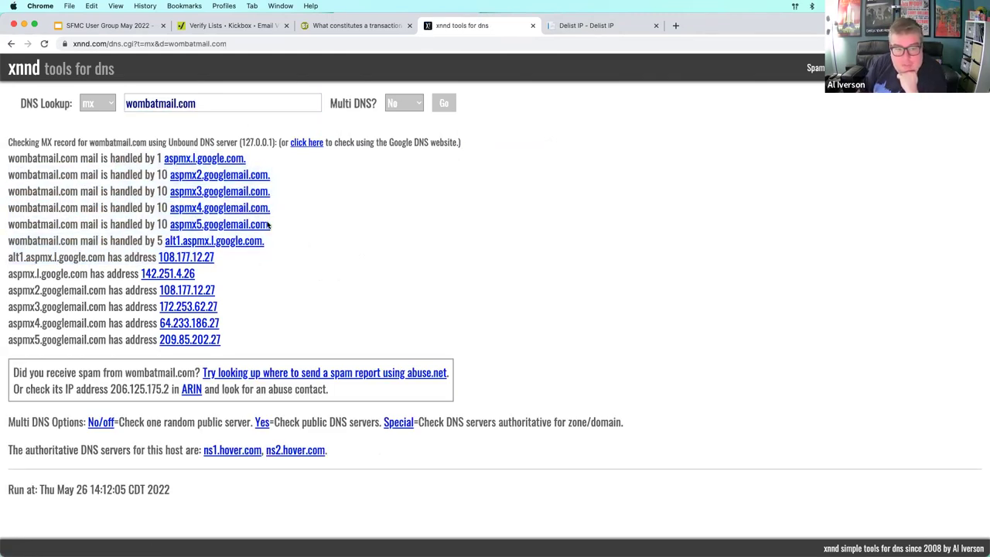
drag(311, 258, 181, 174)
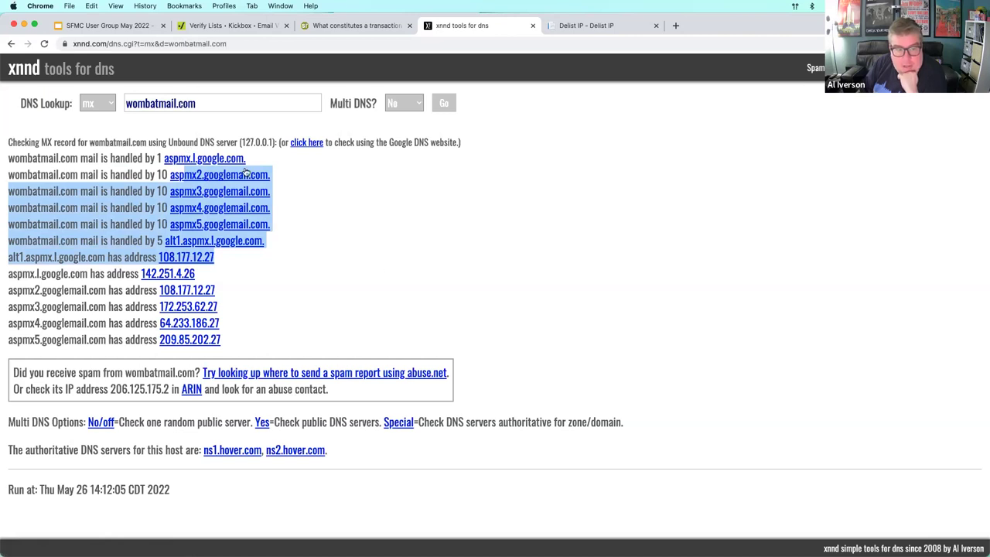
click(569, 279)
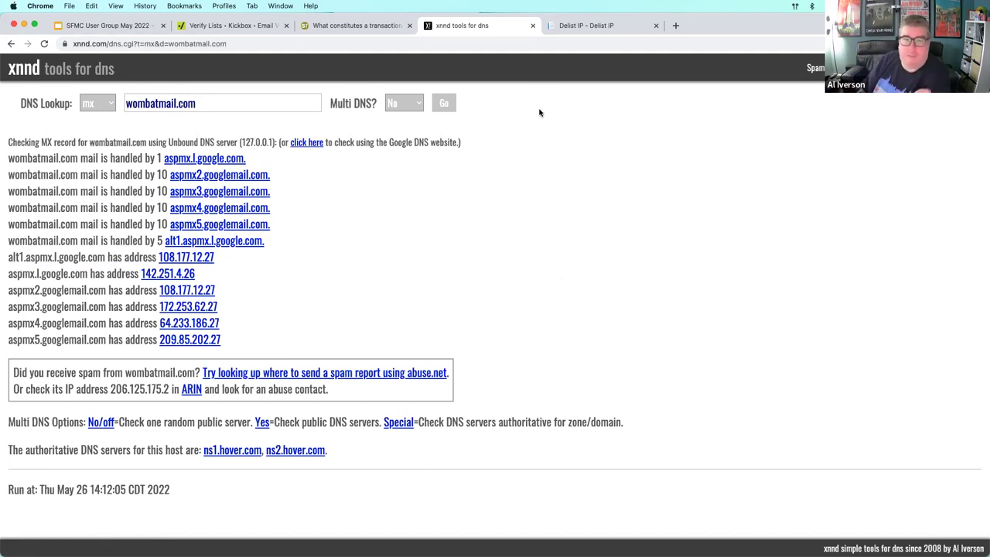
- Return to the Delist IP tab and go back to the beginning of the Microsoft OLC deliverability guide
click(566, 27)
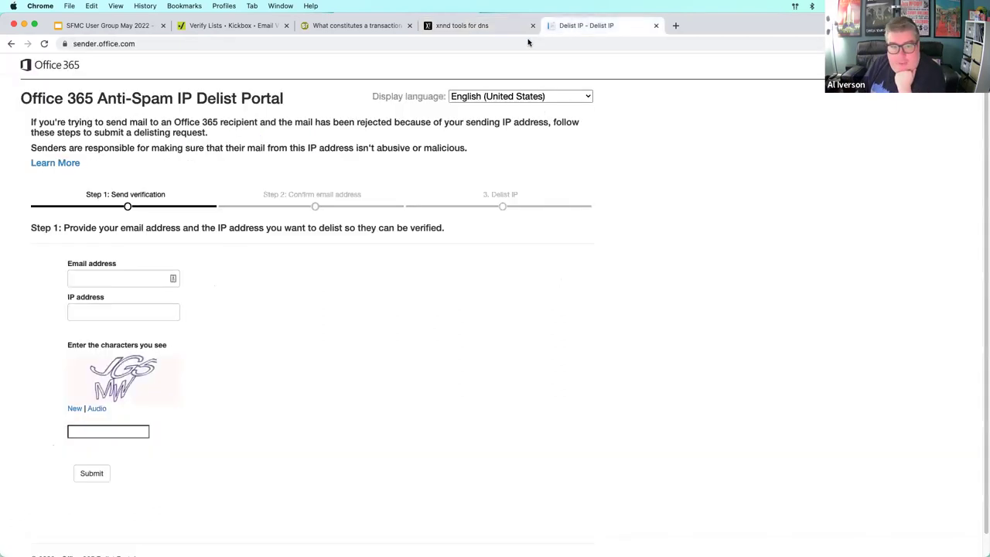
click(10, 44)
scroll(544, 307, up, 10)
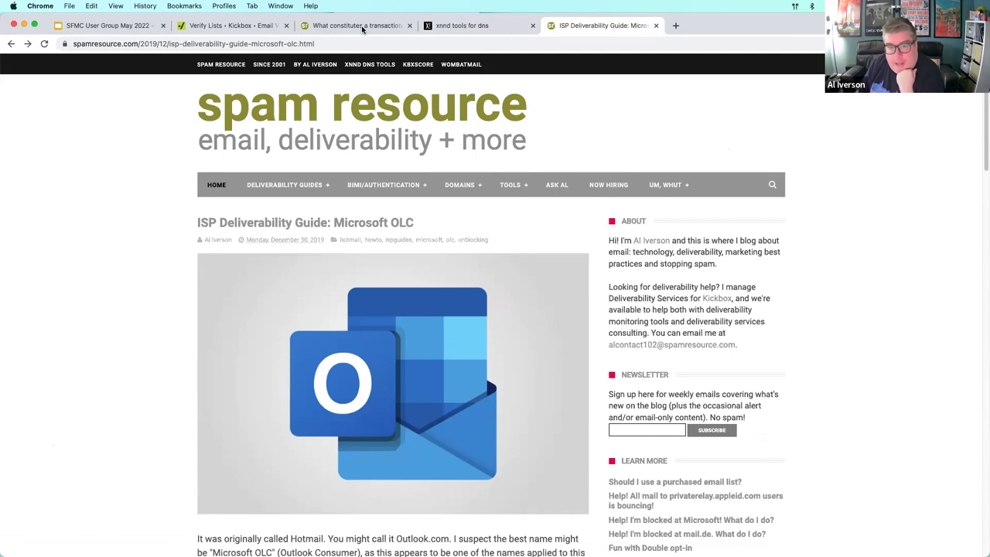
- Highlight the guide's mention of Microsoft's Office 365 and reopen its linked unblocking request form
scroll(341, 294, down, 6)
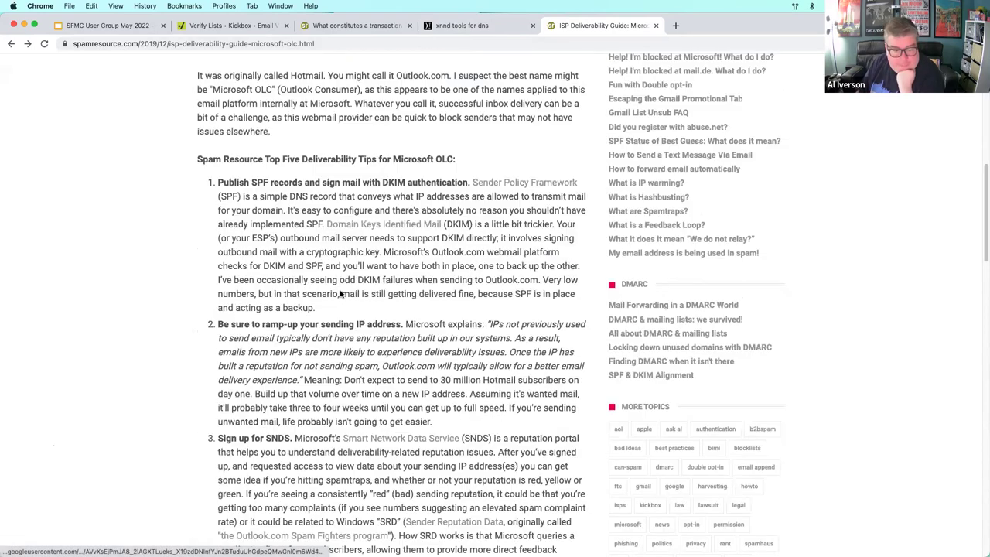
scroll(341, 294, down, 15)
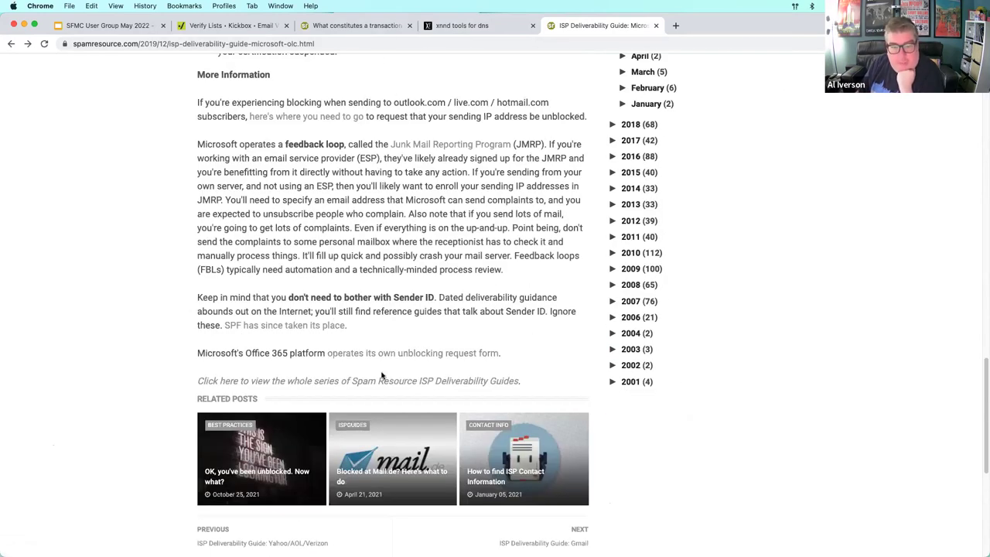
drag(198, 349, 288, 354)
click(377, 355)
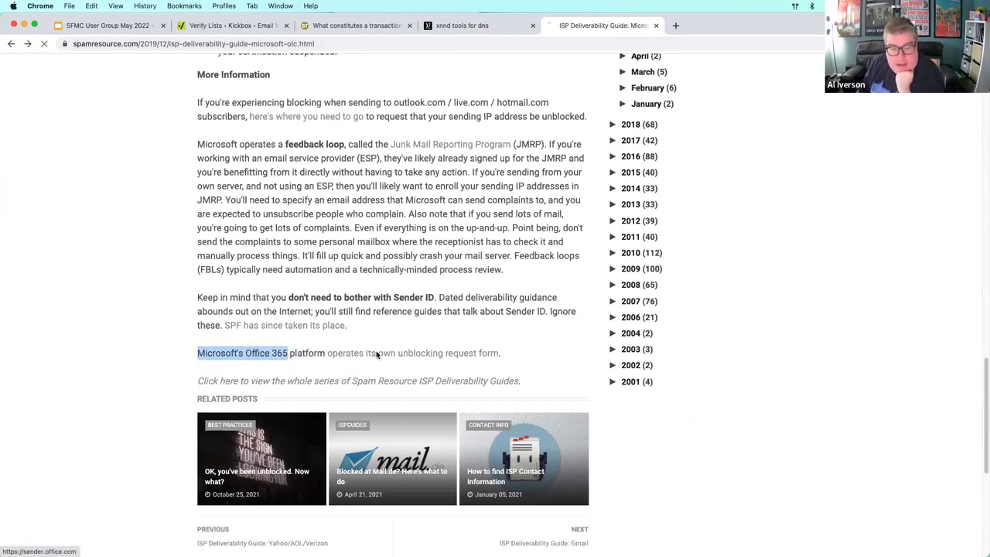
- Highlight the Office 365 Anti-Spam IP Delist Portal's heading and instructions, and close its tab
drag(23, 94, 469, 270)
click(496, 275)
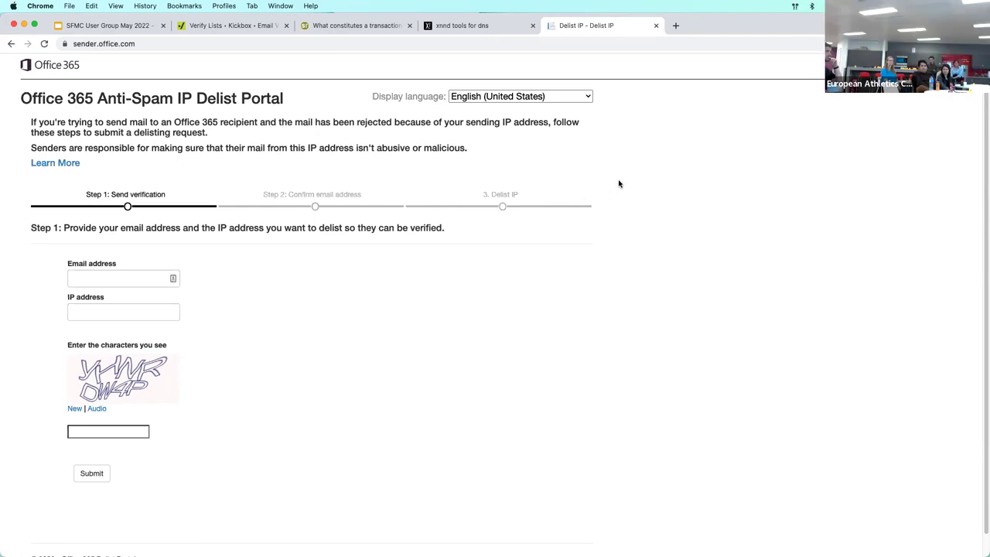
click(656, 26)
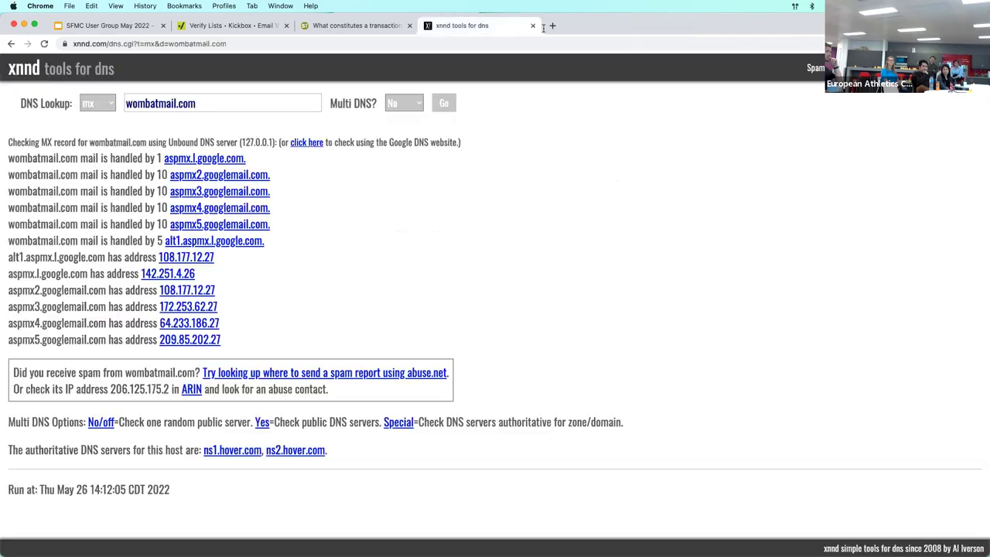